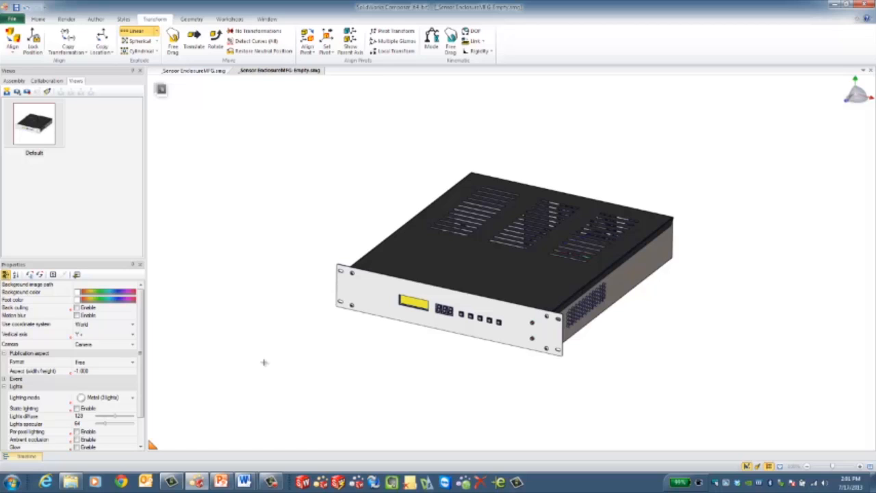
Orbit the enclosure to look at its underside and restore the Default view.
mouse_move(354, 366)
mouse_down()
mouse_move(362, 278)
mouse_move(350, 388)
mouse_move(366, 369)
mouse_up()
middle_drag(367, 370, 352, 376)
click(32, 123)
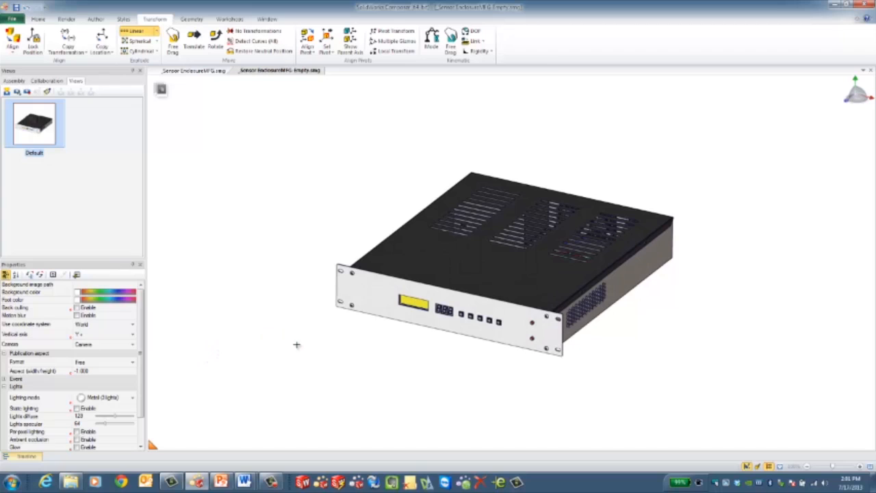
drag(315, 365, 315, 336)
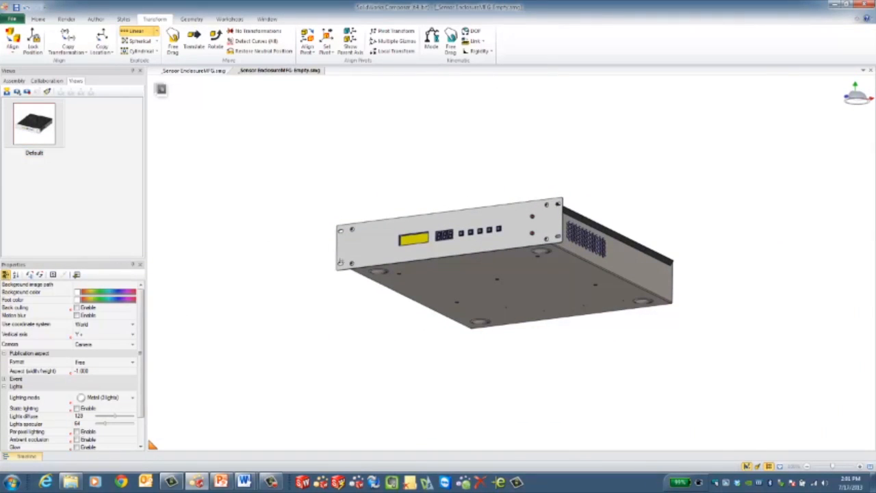
click(36, 138)
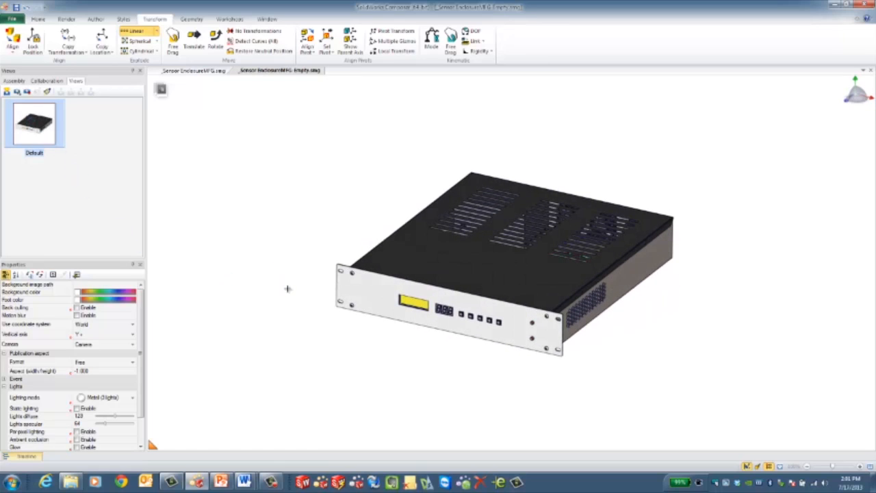
Open the Digger magnifier on the yellow front-panel display, clear of the enclosure, and increase its magnification.
right_drag(287, 287, 376, 345)
key(space)
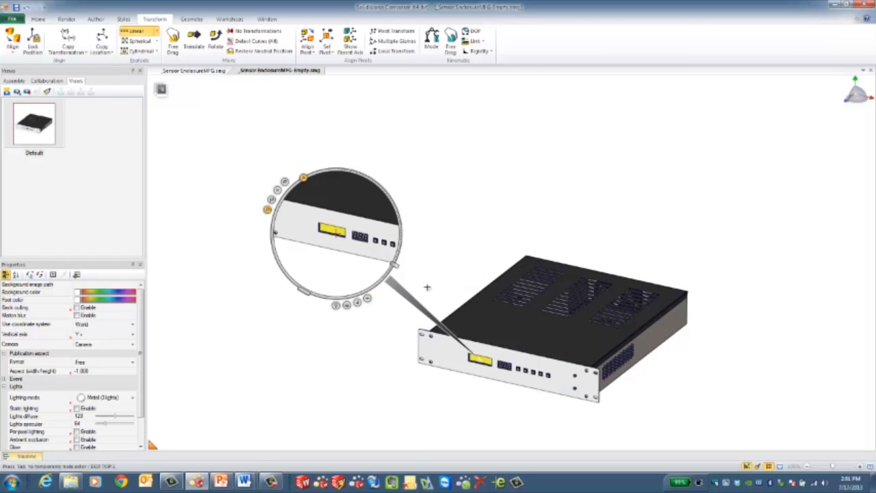
drag(395, 265, 402, 223)
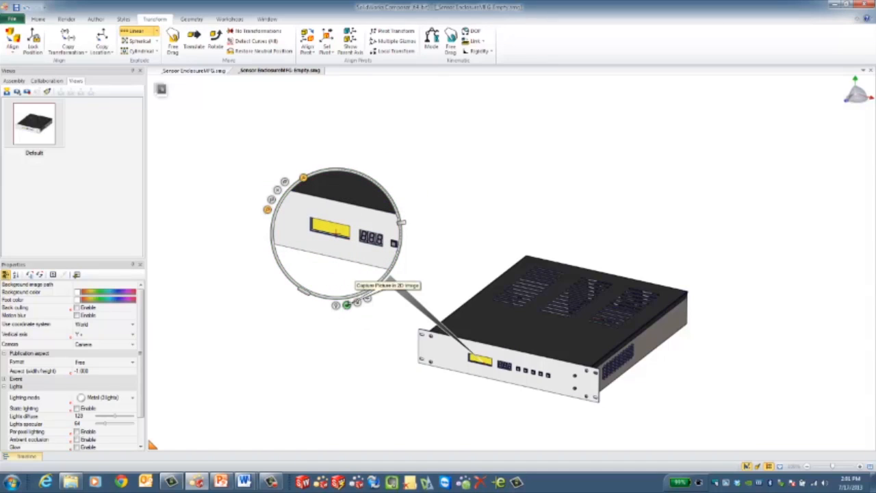
click(347, 304)
mouse_move(355, 228)
mouse_down()
mouse_move(319, 239)
mouse_move(333, 249)
mouse_move(360, 218)
mouse_up()
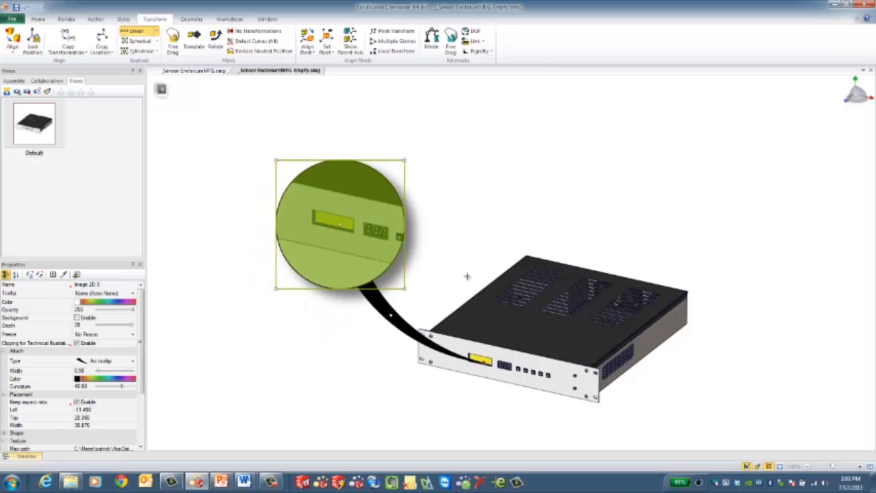
key(Delete)
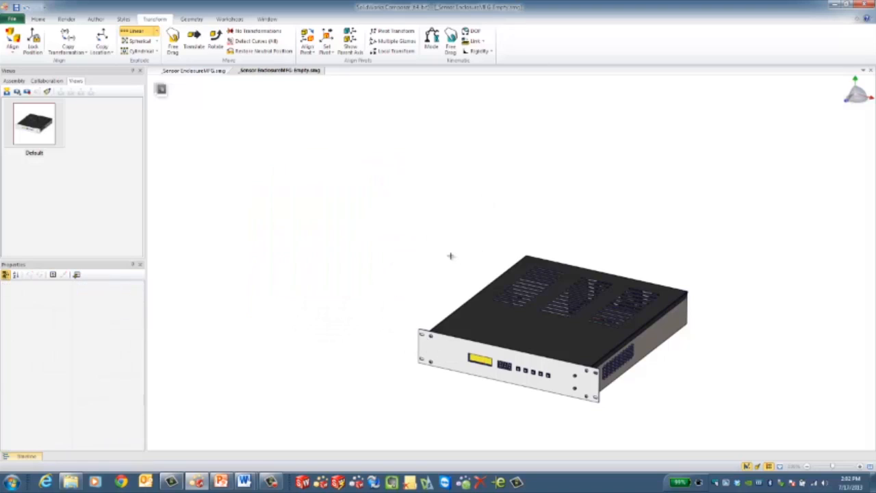
Peel away the outer layers in the Digger to expose the circuit board, and capture that detail as a 2D image.
key(ctrl+z)
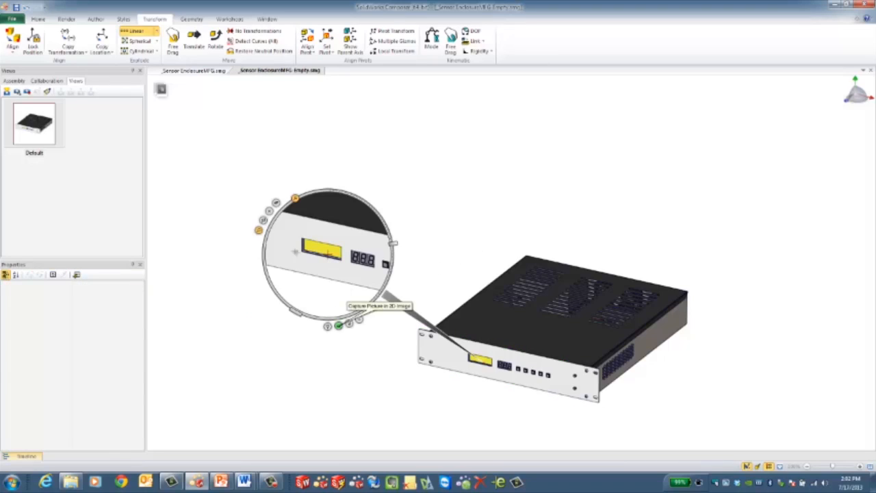
click(269, 210)
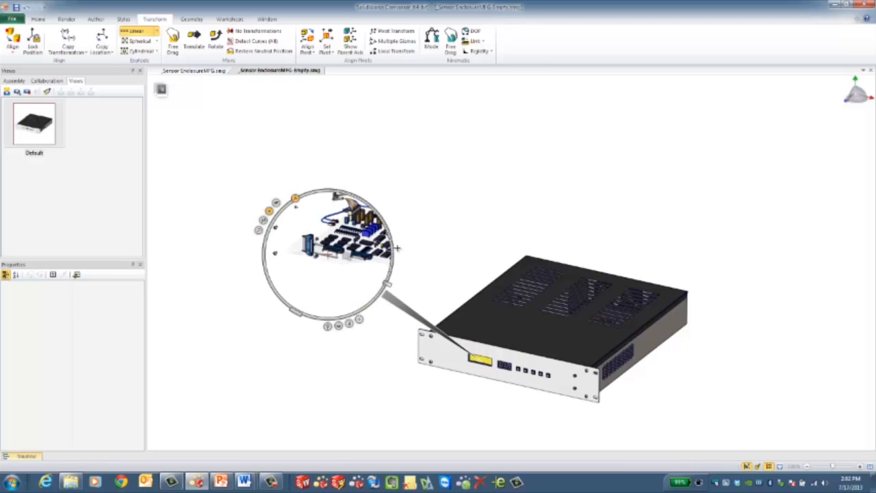
drag(388, 283, 366, 289)
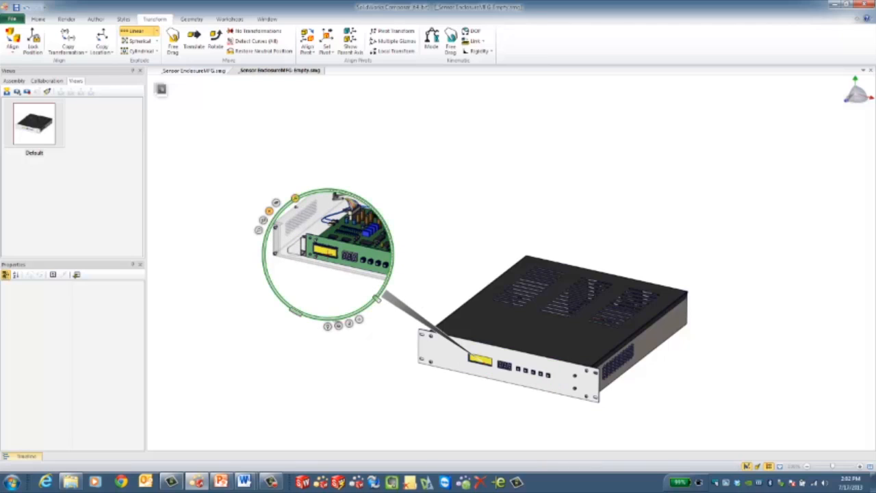
click(338, 326)
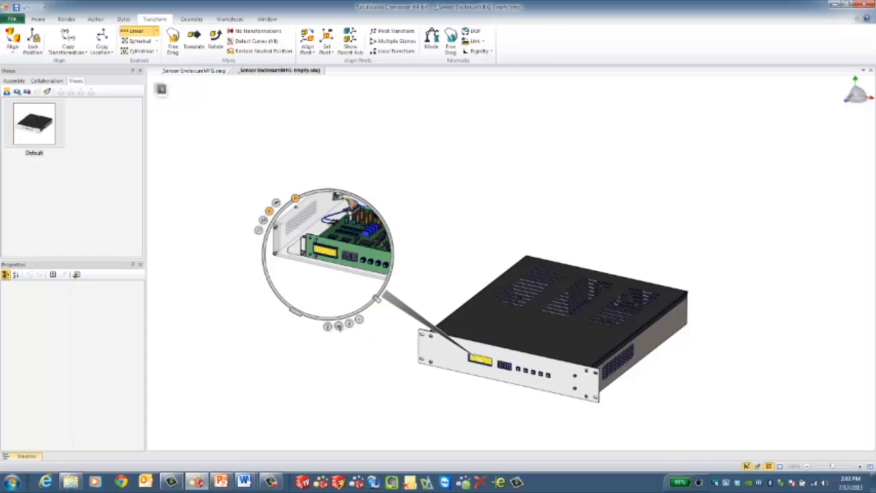
drag(342, 230, 353, 239)
mouse_move(392, 380)
right_down()
mouse_move(409, 375)
mouse_move(406, 358)
mouse_move(371, 387)
mouse_move(399, 384)
mouse_move(393, 372)
mouse_move(396, 380)
right_up()
click(450, 190)
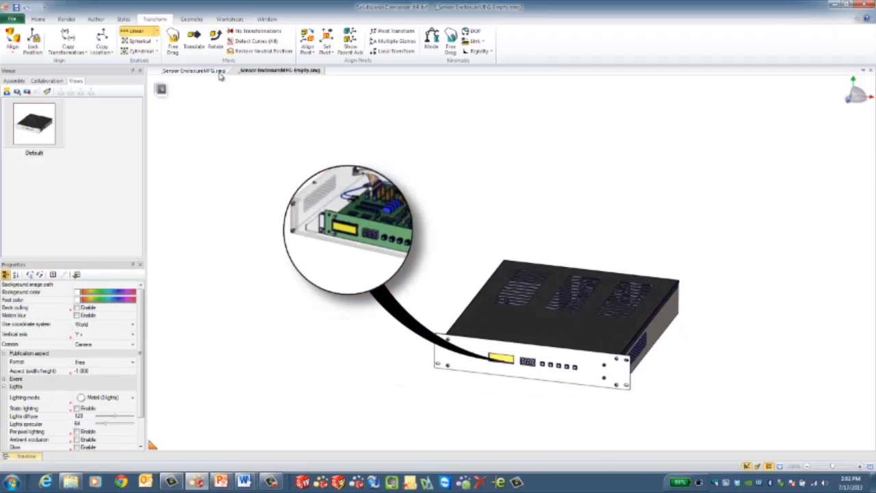
Add a 2D text reading "Remove LCD Screen" beside the circular detail image.
click(96, 20)
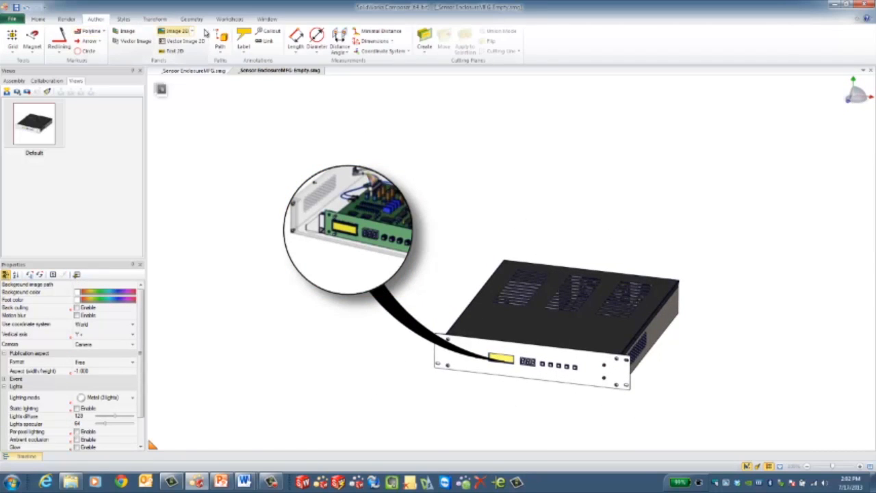
click(171, 51)
click(431, 201)
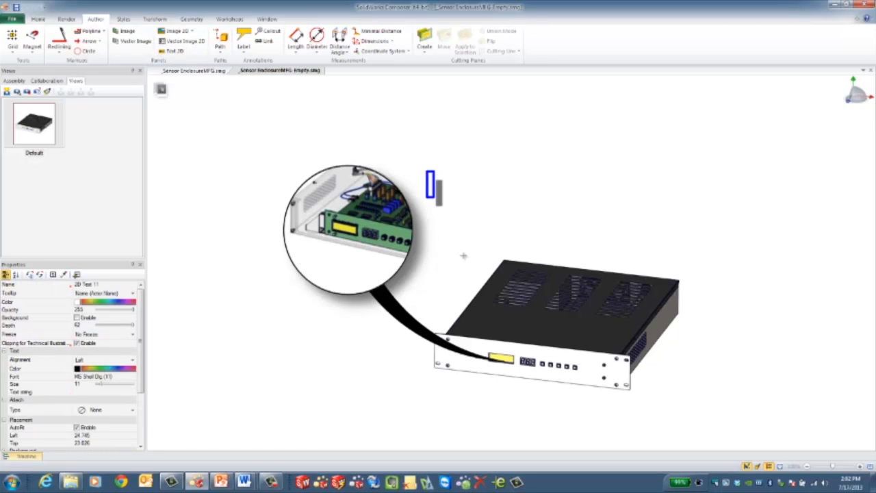
text(Remove)
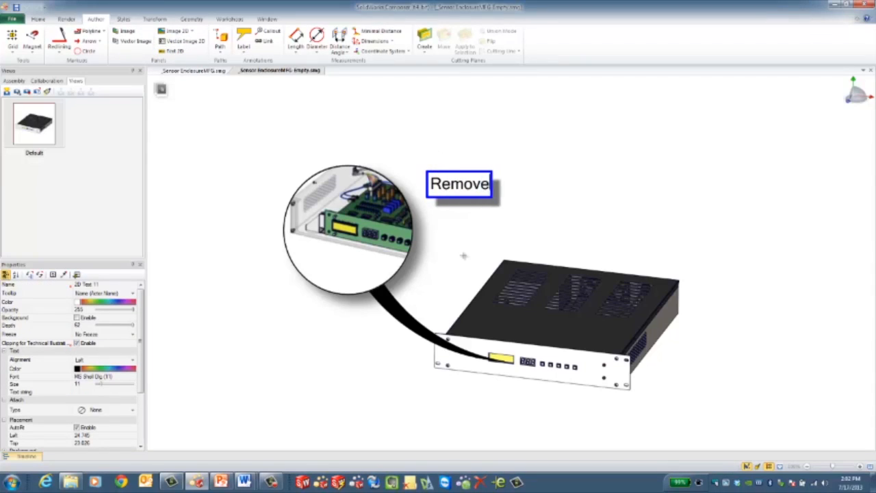
text( LCD)
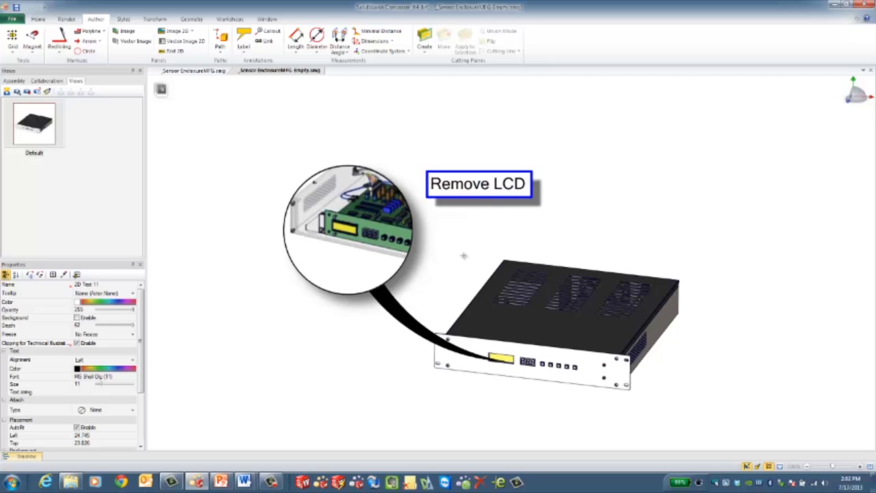
text( Screen)
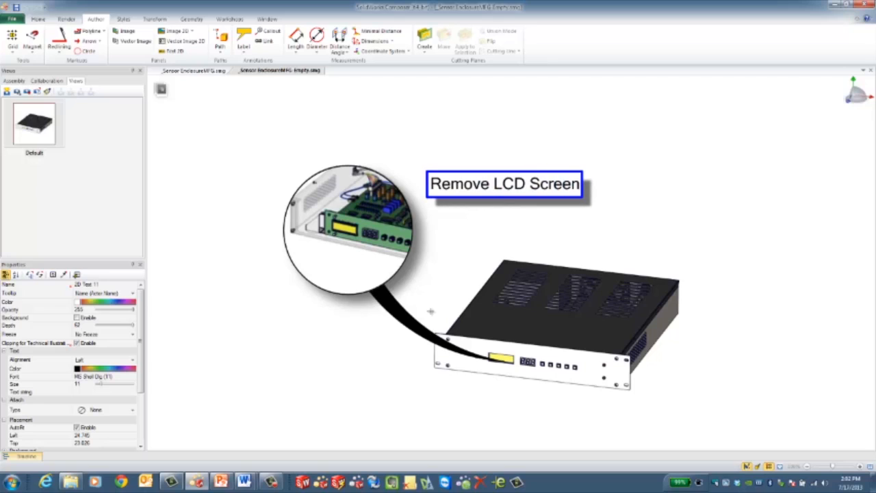
click(430, 311)
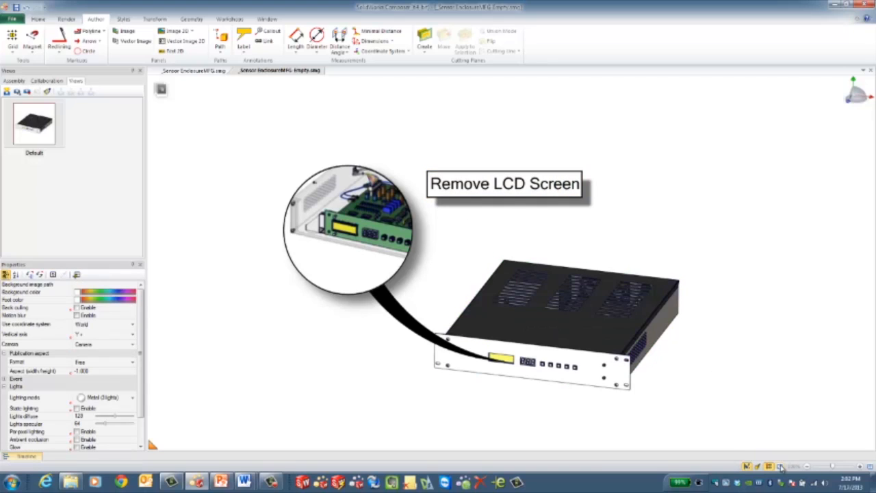
Show the paper area and reposition the text and the circular detail image so both fit on the page.
click(780, 466)
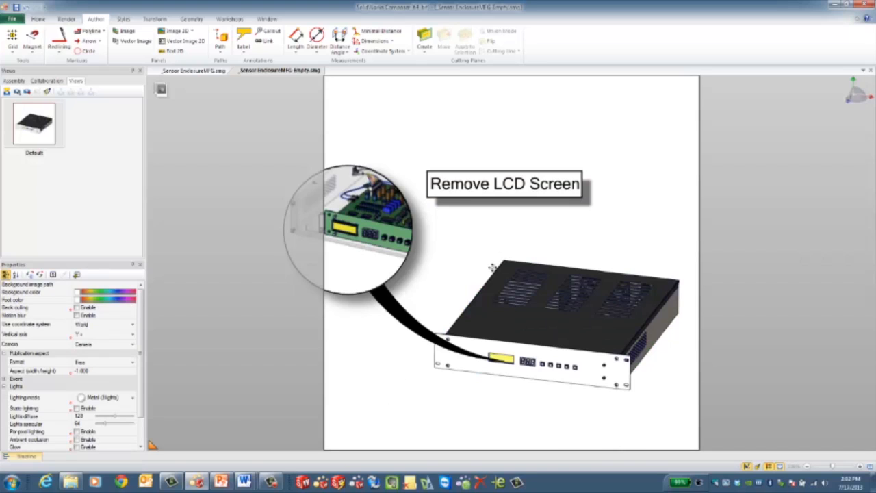
drag(479, 169, 571, 195)
drag(362, 229, 422, 222)
click(389, 328)
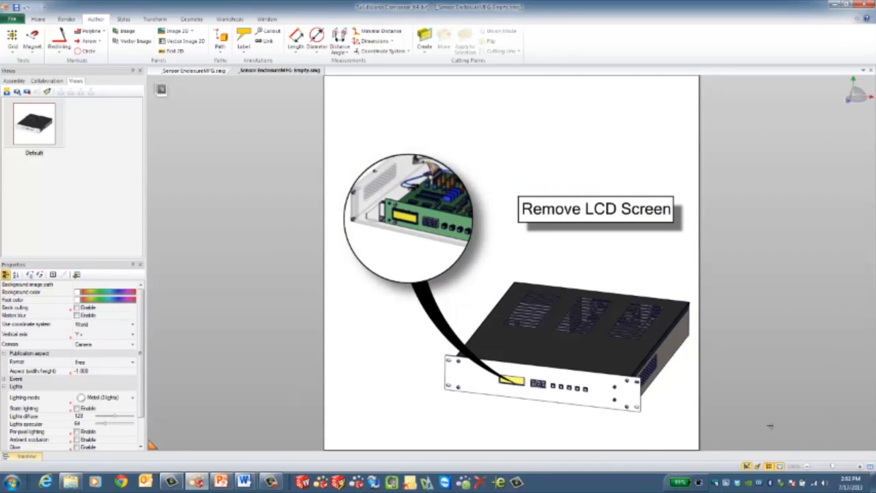
Save the annotated layout as a new view, check it against the Default view, and hide the paper area.
click(6, 91)
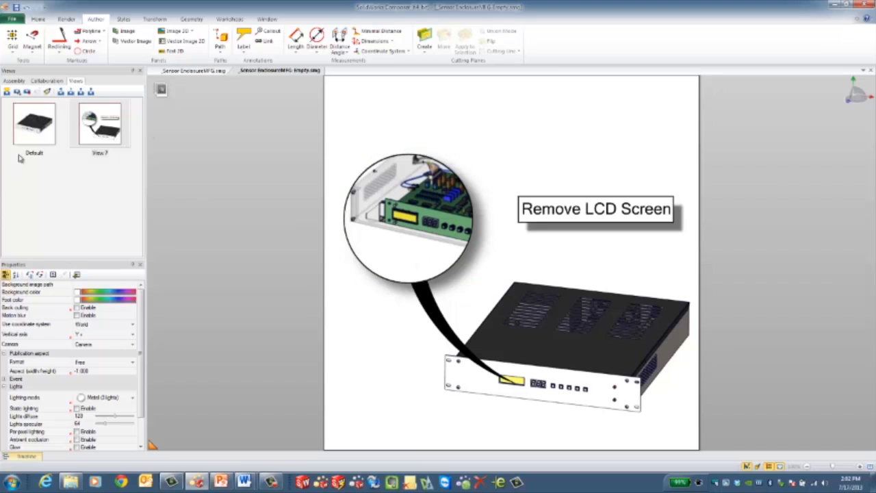
click(26, 135)
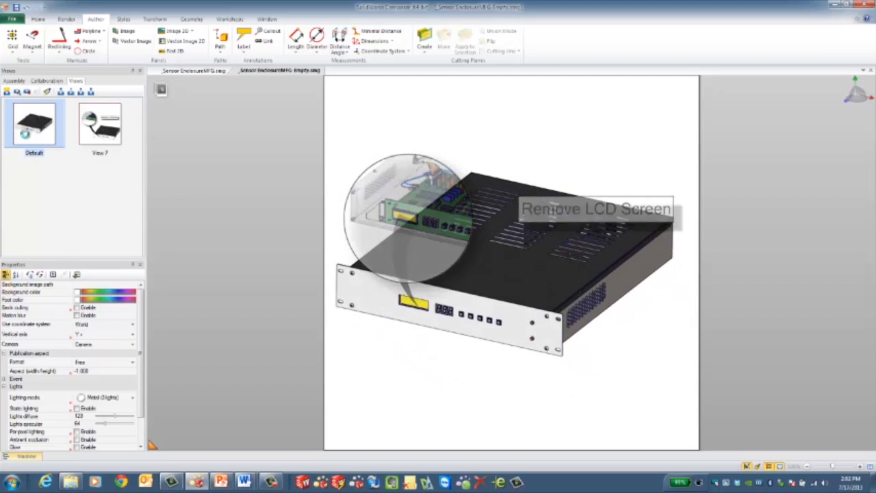
click(103, 128)
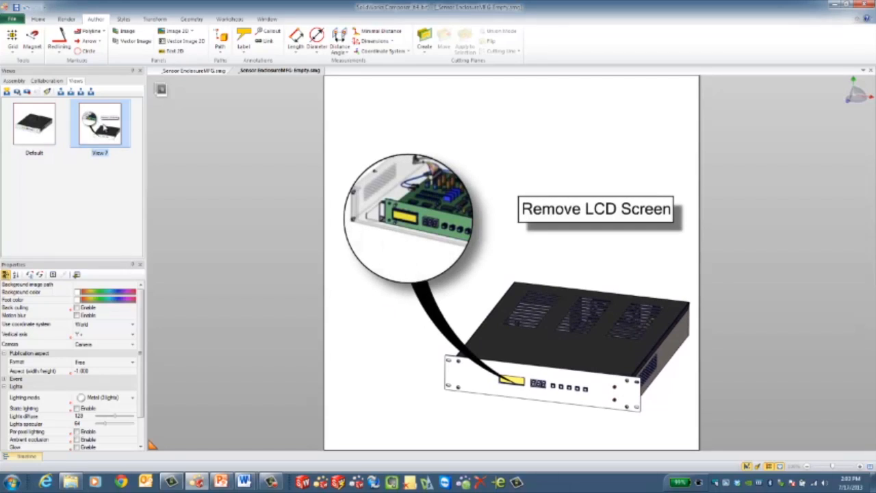
click(780, 466)
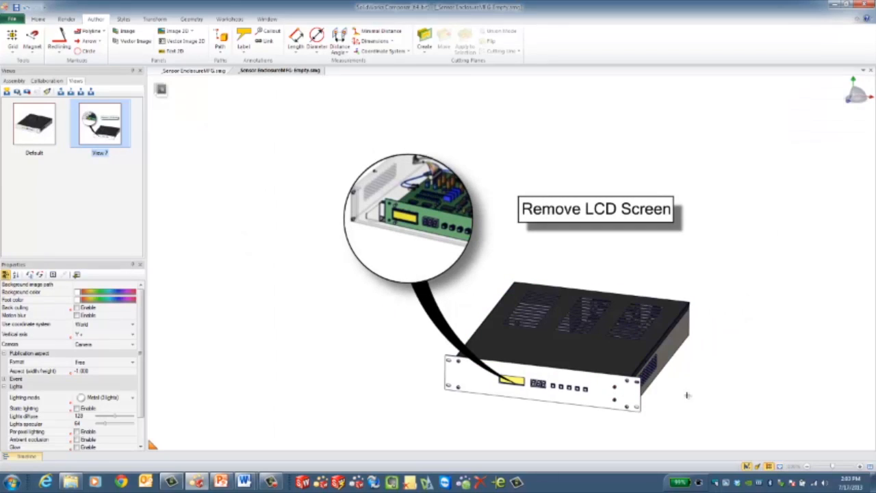
From the Default view, lift the enclosure's top cover straight up off the box and save the exploded state as a new view.
click(21, 134)
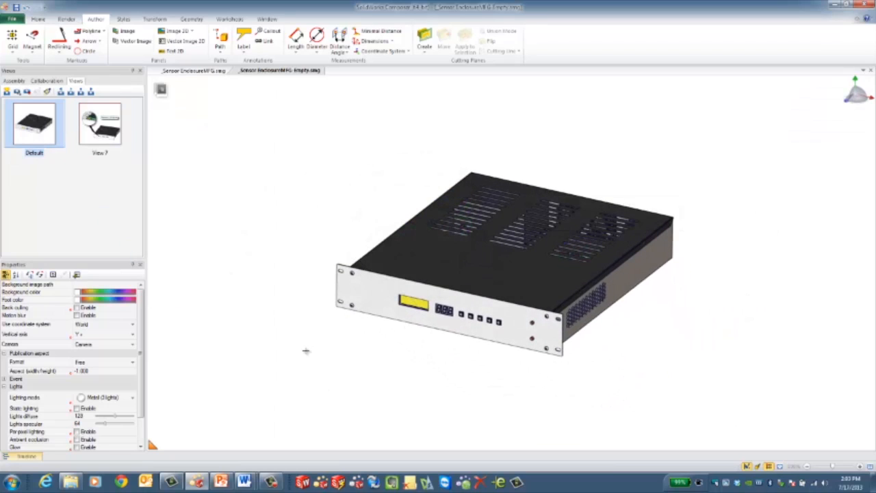
middle_drag(301, 345, 289, 424)
scroll(306, 385, down, 2)
scroll(306, 385, down, 1)
middle_drag(306, 386, 351, 397)
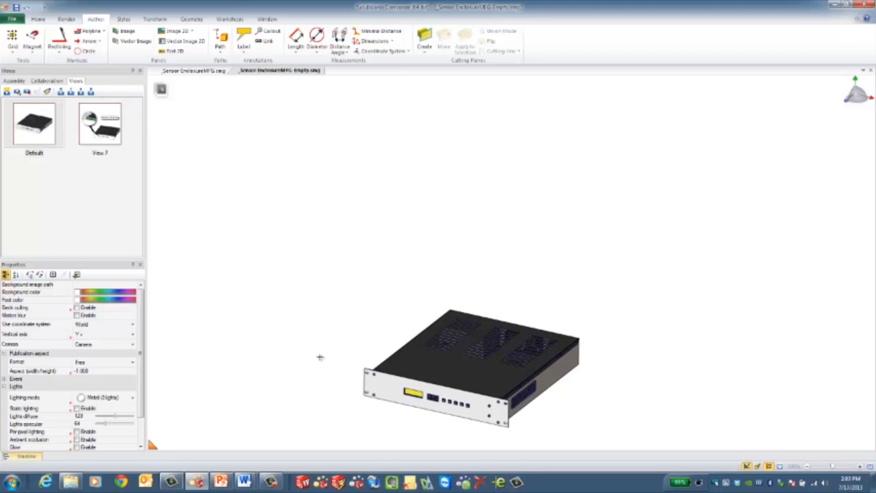
click(471, 352)
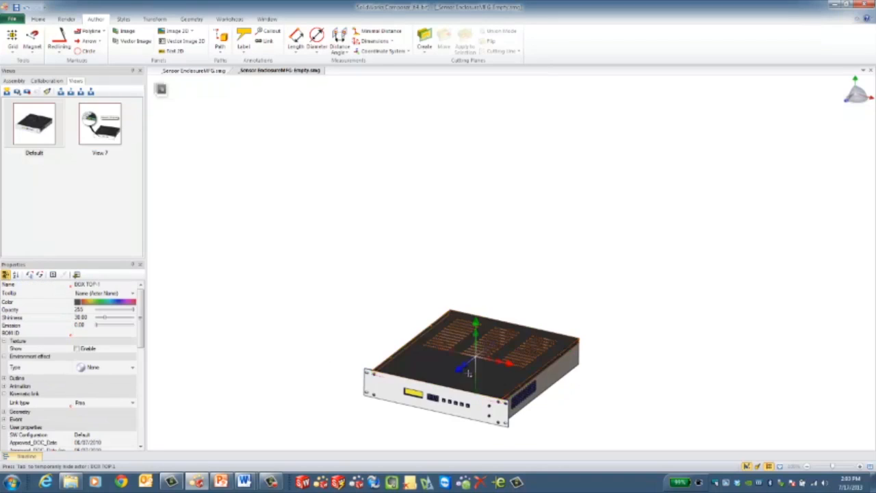
right_click(457, 360)
click(471, 341)
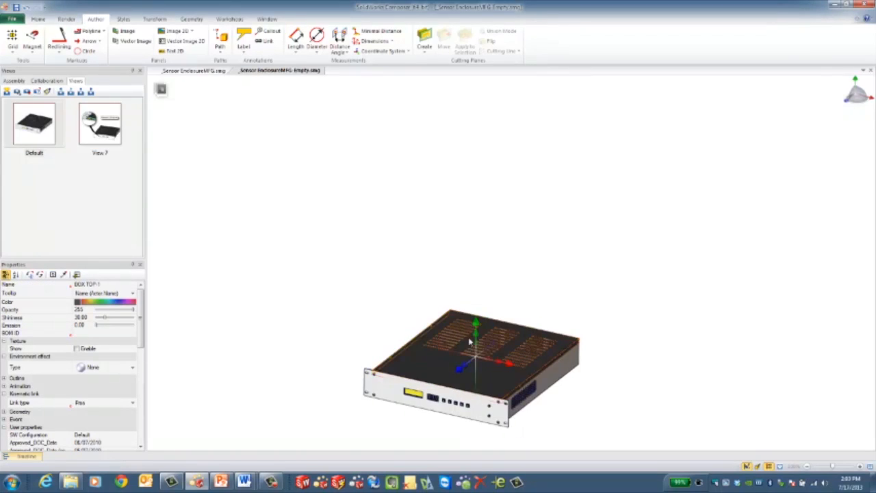
drag(474, 319, 477, 117)
click(325, 242)
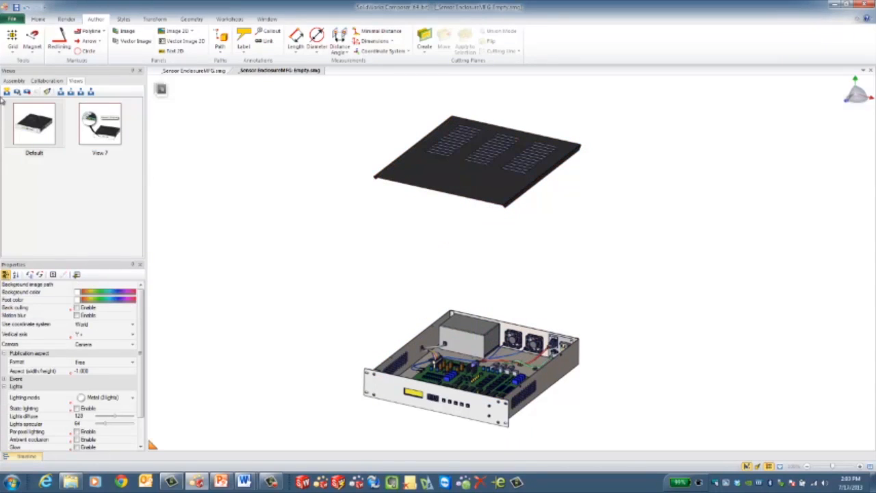
click(6, 91)
Hide the lifted top cover and save the open enclosure as another new view.
click(440, 160)
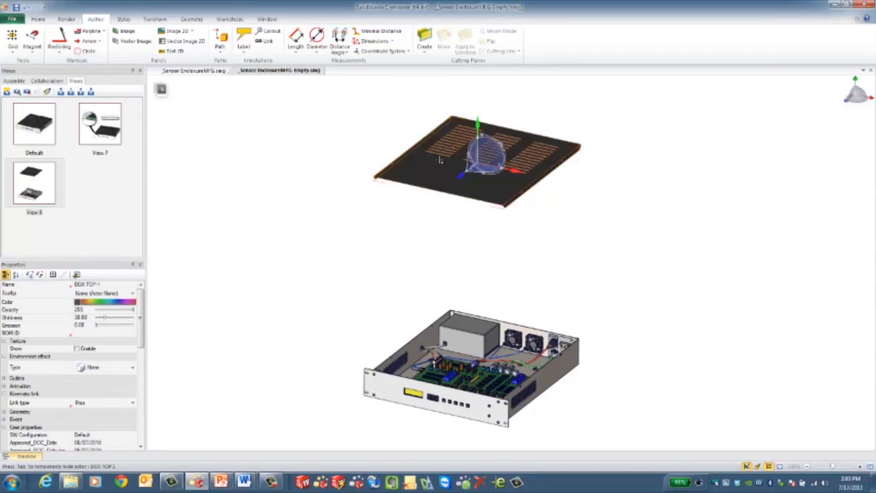
key(h)
click(362, 258)
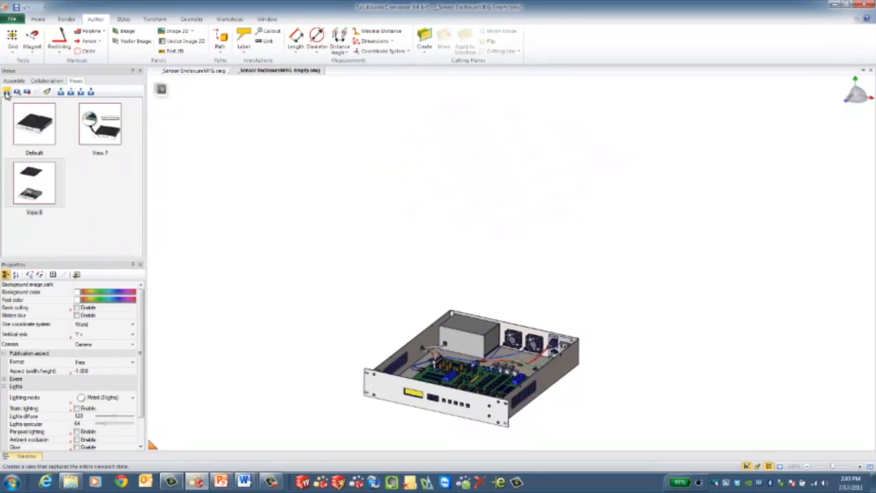
click(6, 91)
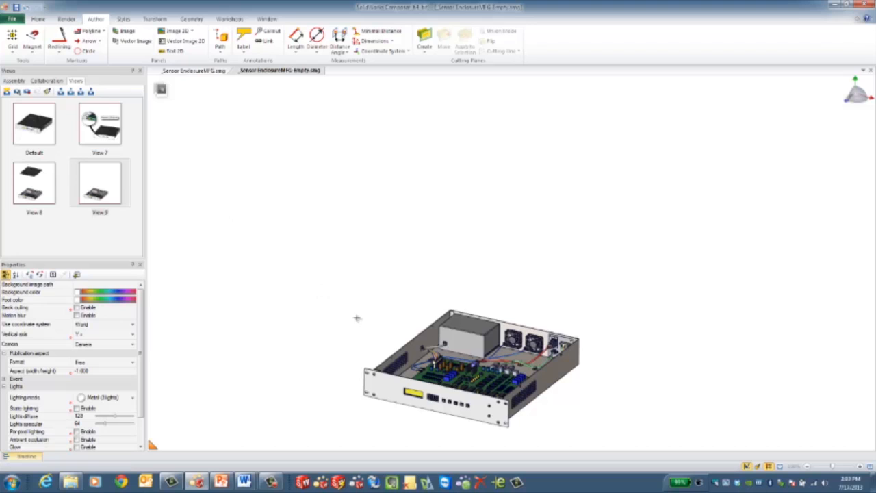
Select the circuit board with its components, lift it straight up out of the open box, and save the state as a new view.
drag(352, 302, 374, 346)
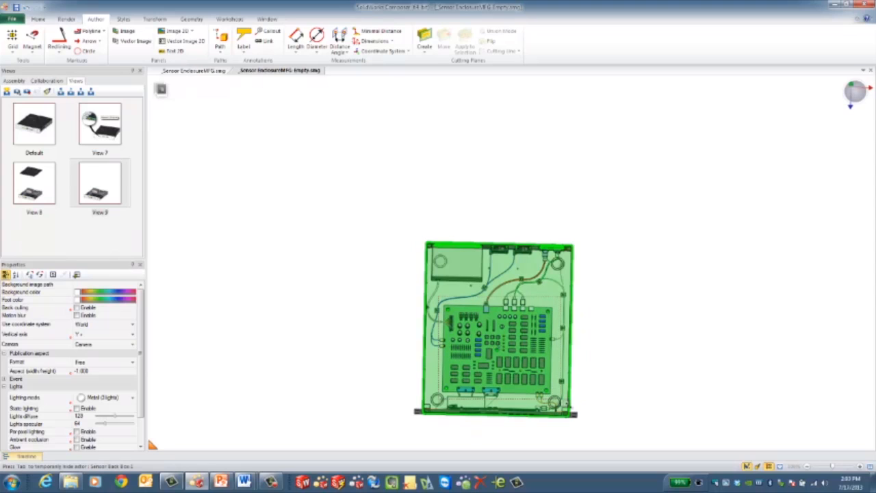
click(558, 399)
drag(560, 399, 552, 401)
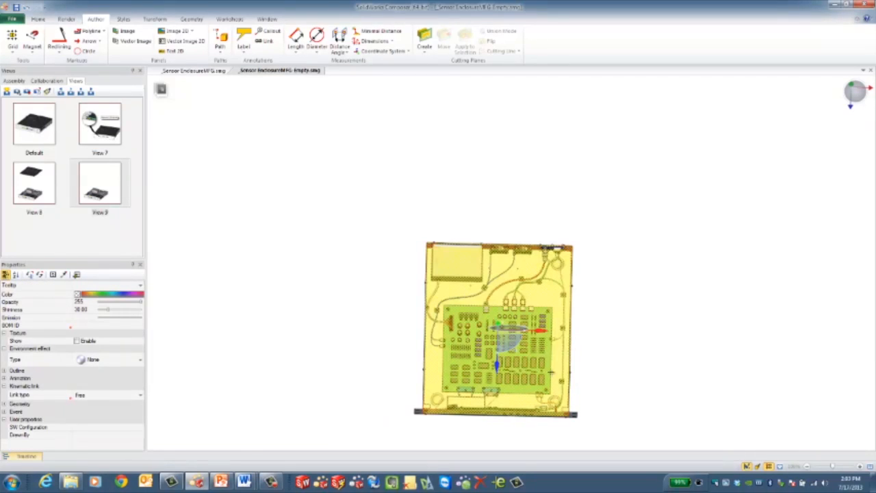
key(Tab)
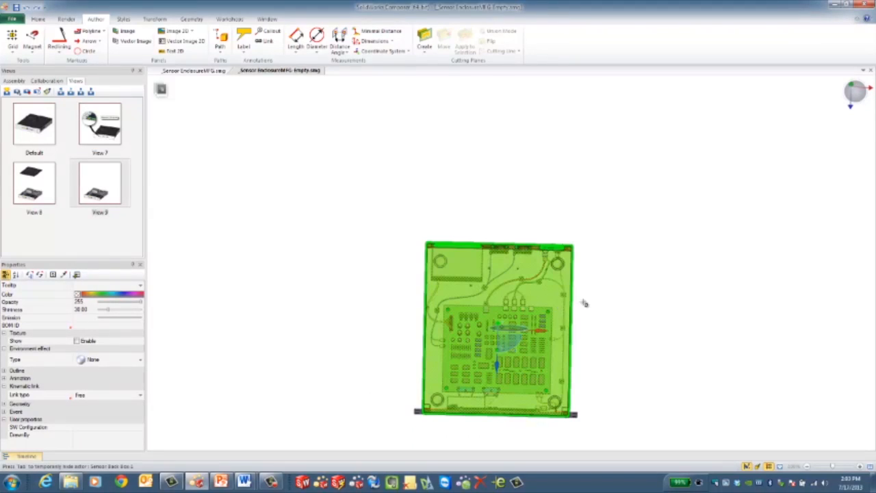
click(583, 301)
drag(559, 301, 434, 397)
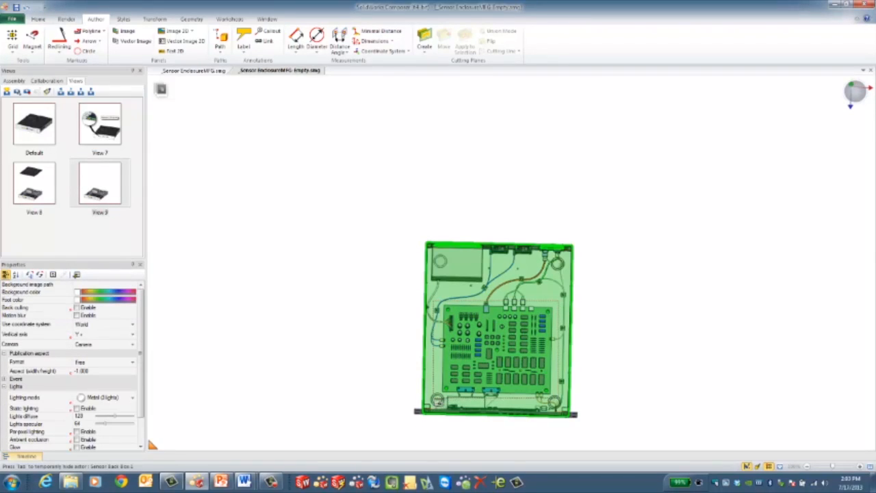
middle_drag(628, 379, 611, 405)
drag(455, 326, 454, 260)
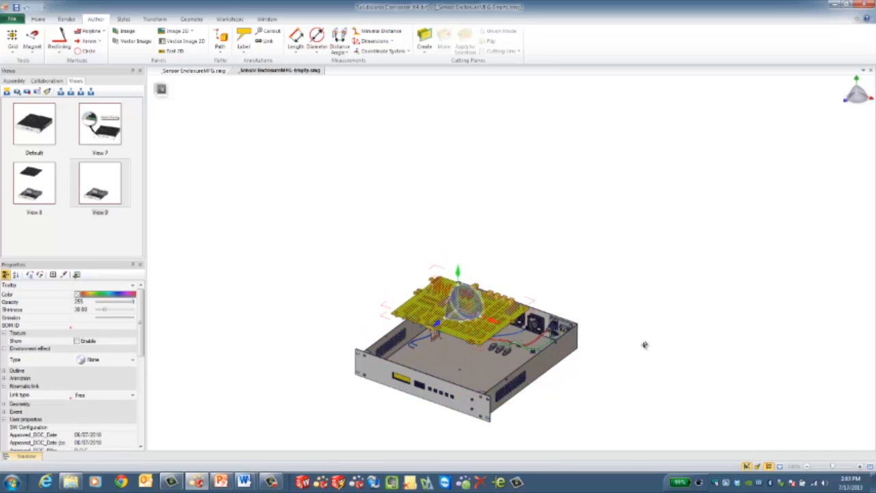
middle_drag(645, 331, 515, 365)
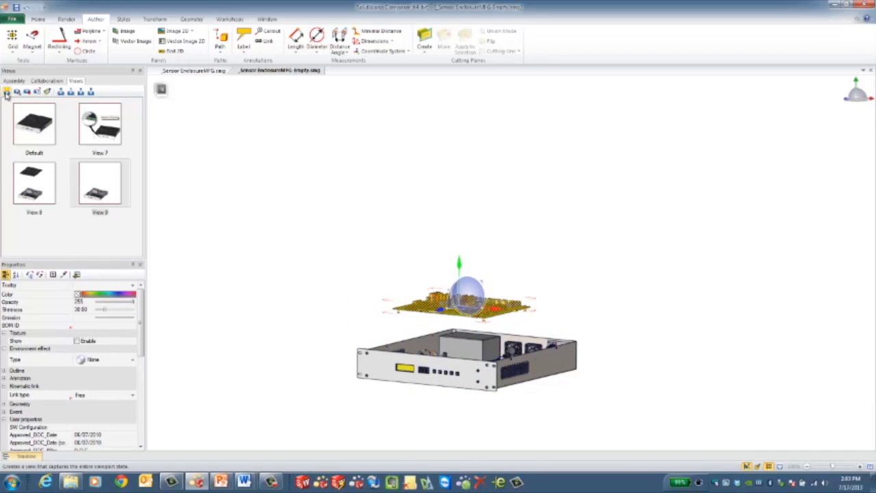
click(6, 91)
Explode the lifted circuit board's components linearly upward above the box and save the exploded board as a new view.
click(154, 19)
click(156, 34)
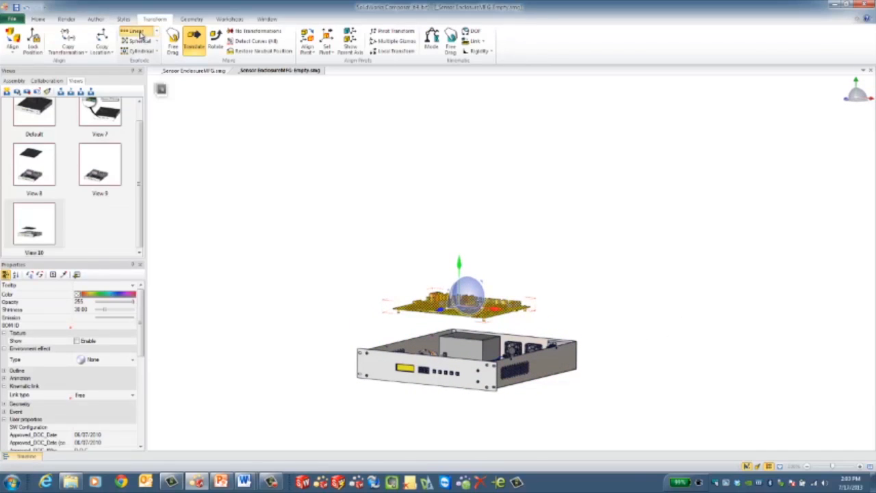
drag(458, 269, 452, 103)
click(6, 91)
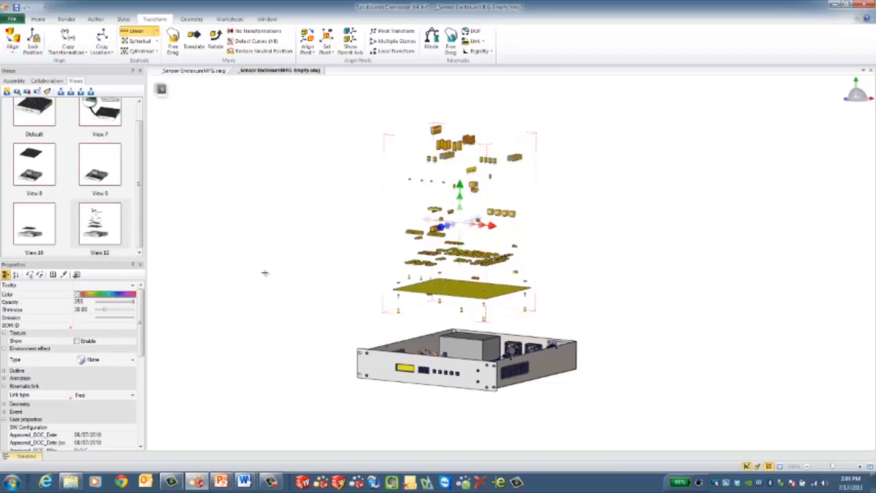
Hide the exploded circuit board components and save the emptied enclosure as another new view.
right_click(295, 290)
click(312, 305)
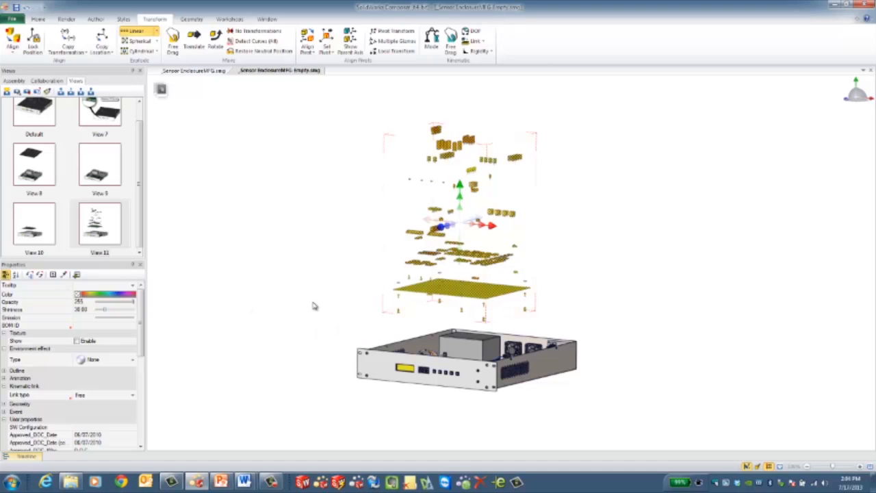
click(7, 92)
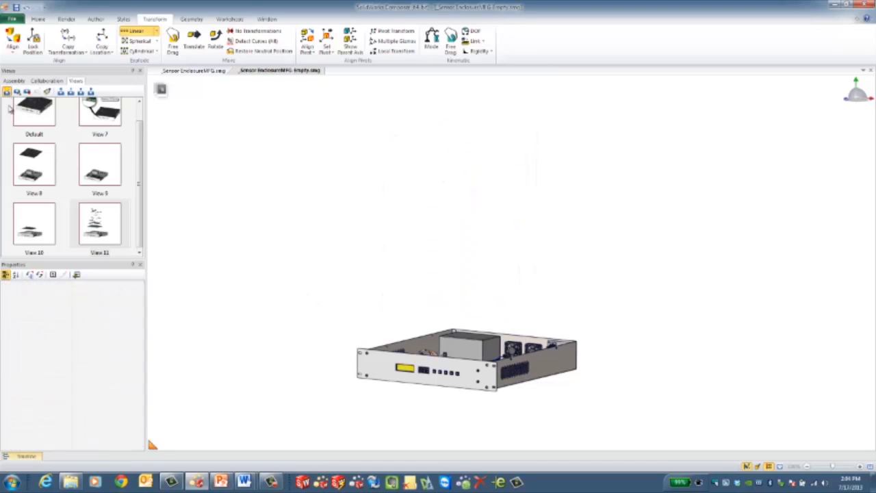
Play back the saved disassembly views, including Default, View 8, View 9, View 11 and View 12, to check the transitions.
scroll(39, 123, up, 3)
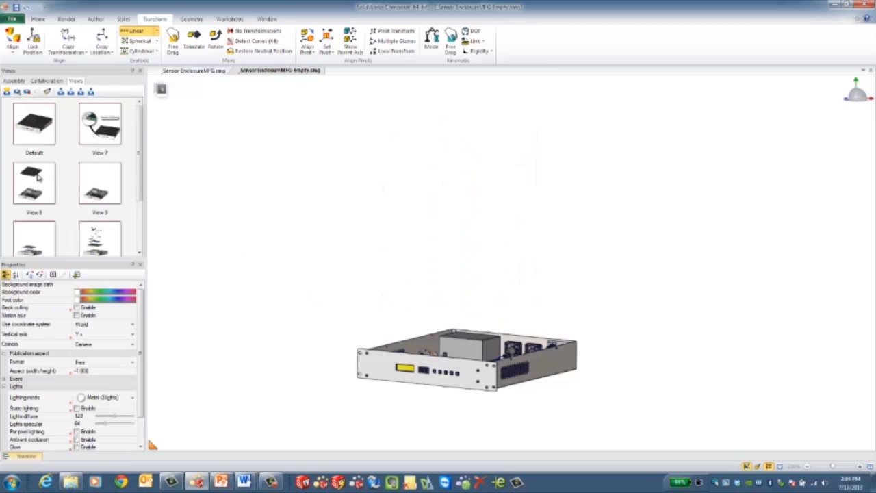
click(43, 183)
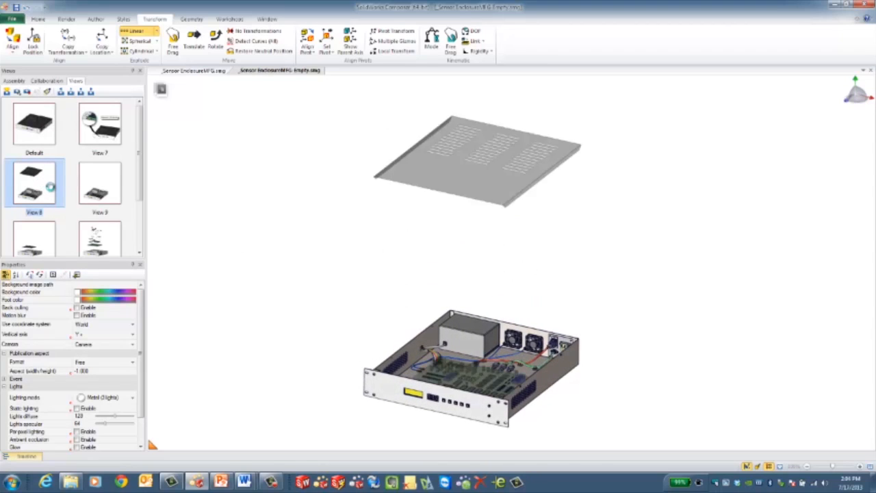
click(37, 139)
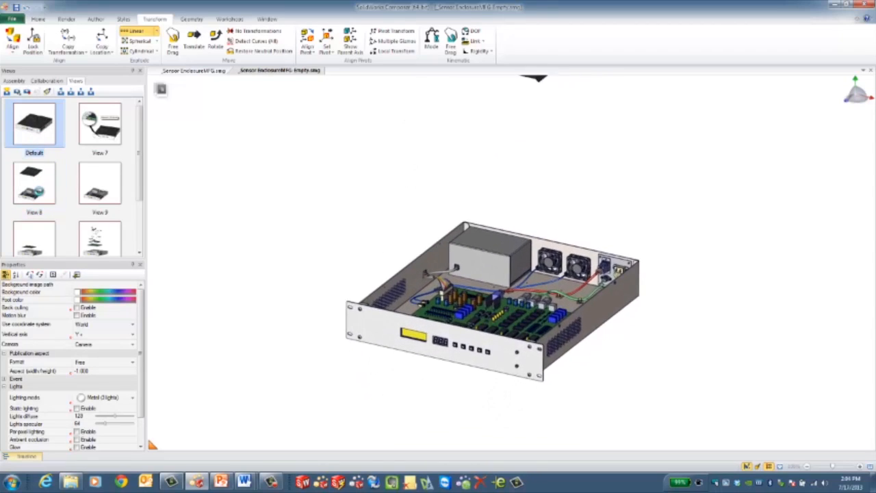
click(40, 194)
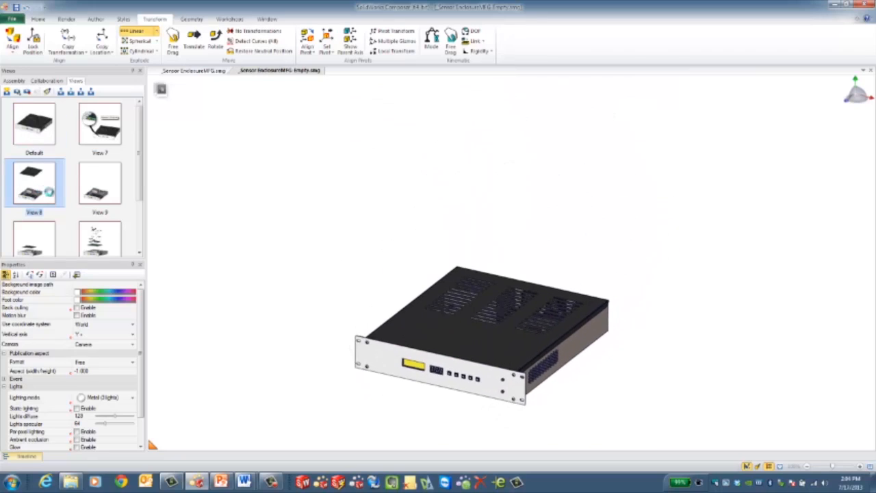
click(104, 195)
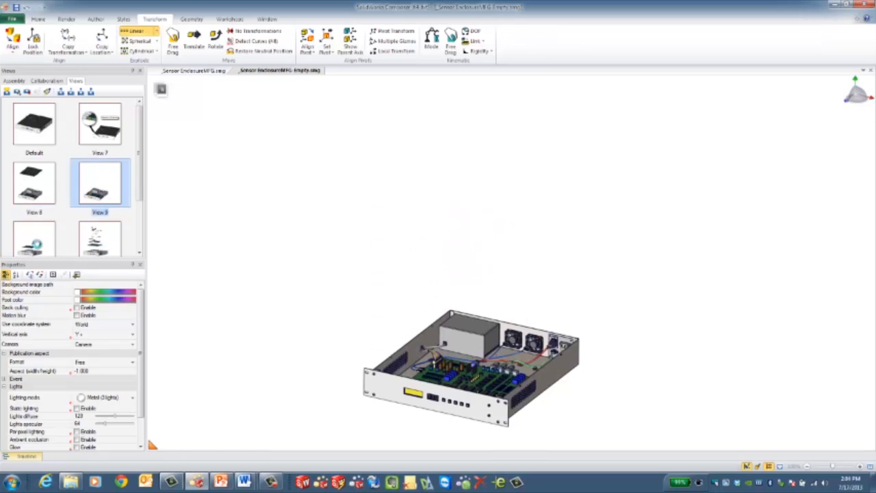
click(95, 240)
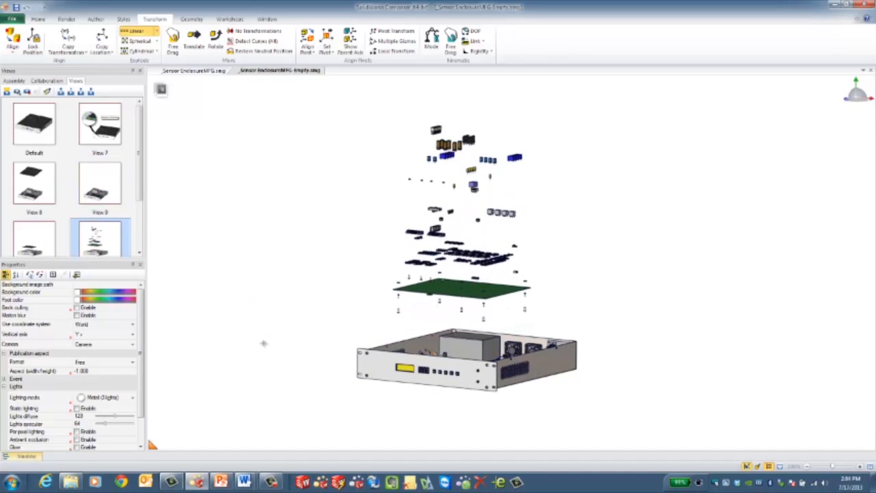
scroll(140, 205, down, 3)
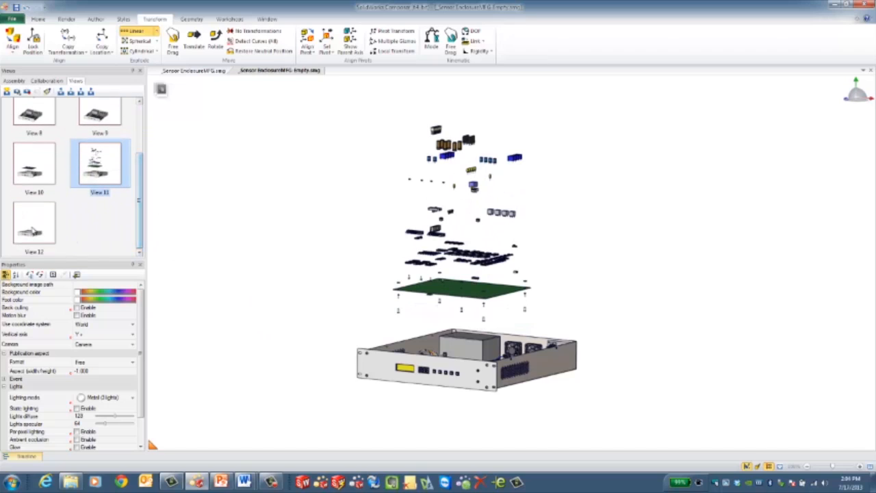
click(34, 226)
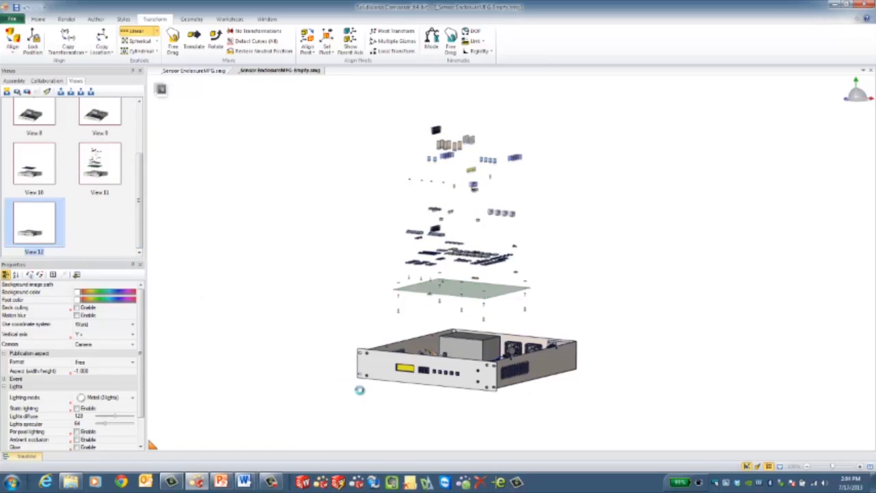
Select the front panel and its attached parts from the side and explode them linearly out in front of the box.
drag(359, 392, 317, 393)
scroll(345, 398, up, 4)
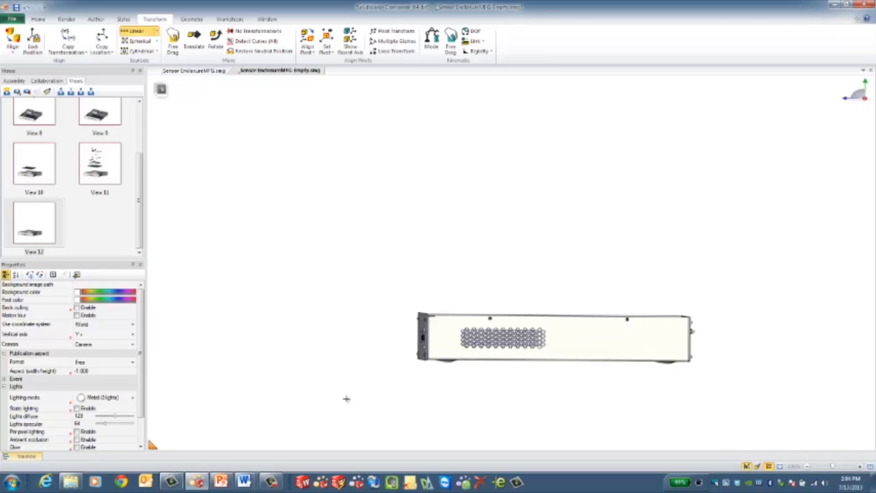
drag(346, 250, 472, 409)
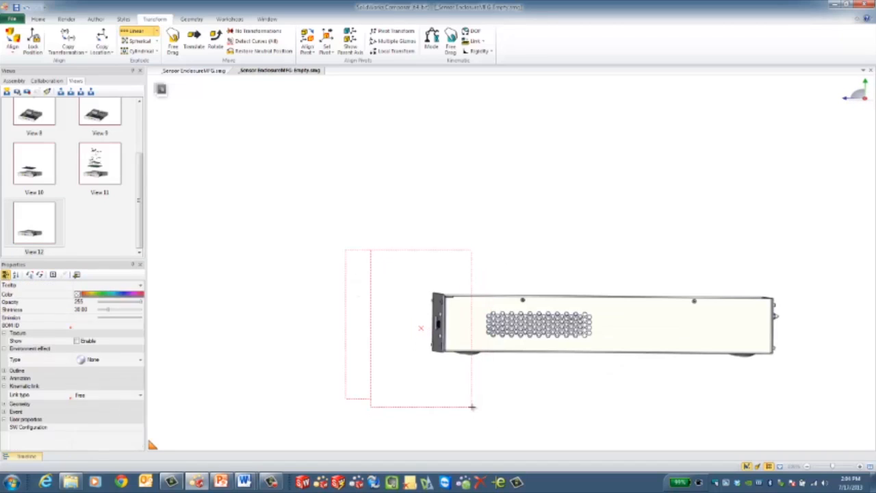
drag(423, 247, 384, 242)
right_drag(423, 382, 421, 379)
right_drag(441, 399, 444, 404)
middle_drag(445, 404, 500, 366)
click(642, 274)
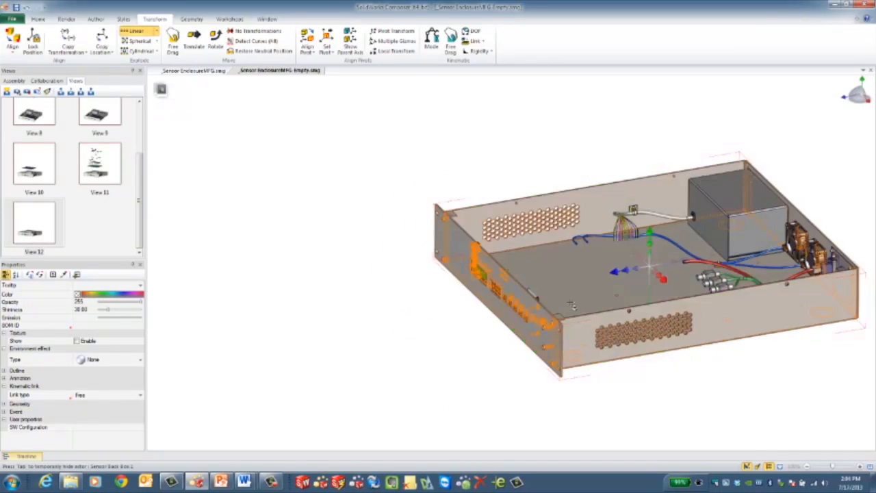
drag(611, 271, 346, 356)
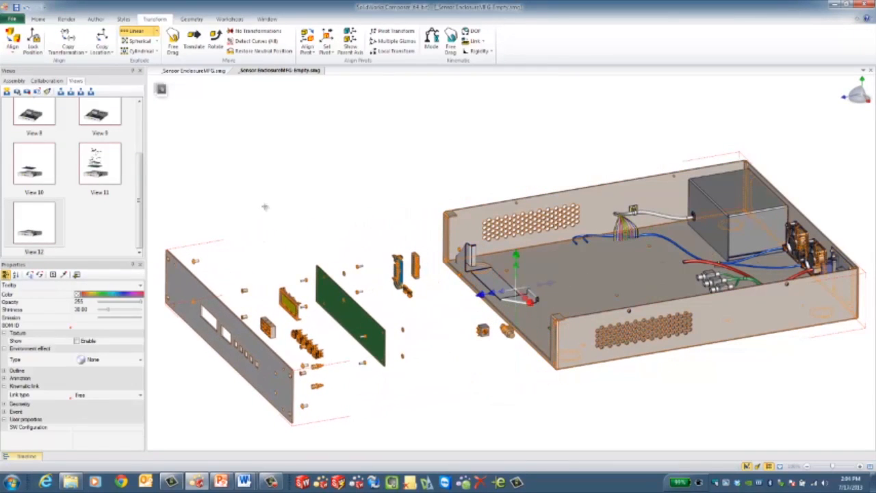
click(266, 200)
Select the four screws just behind the front panel and translate them straight out in front of it.
right_drag(306, 213, 286, 193)
scroll(287, 241, down, 2)
middle_drag(289, 250, 417, 250)
mouse_move(420, 345)
right_down()
mouse_move(428, 356)
mouse_move(420, 345)
right_up()
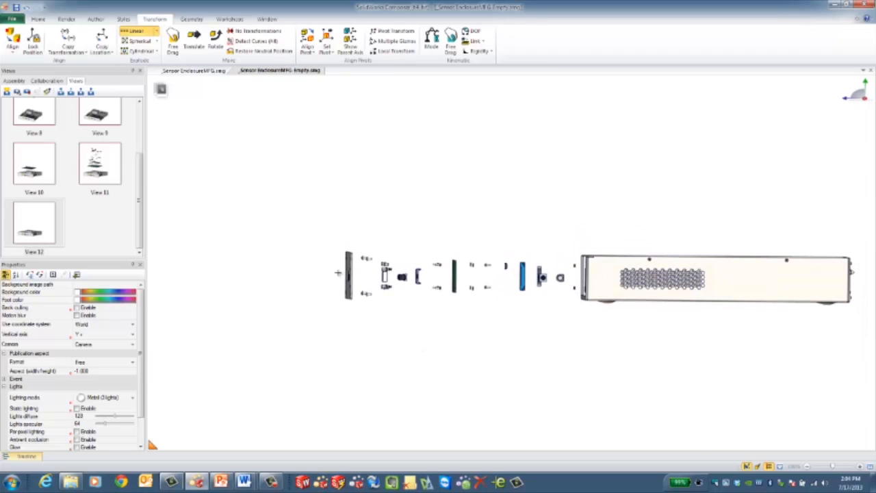
click(375, 315)
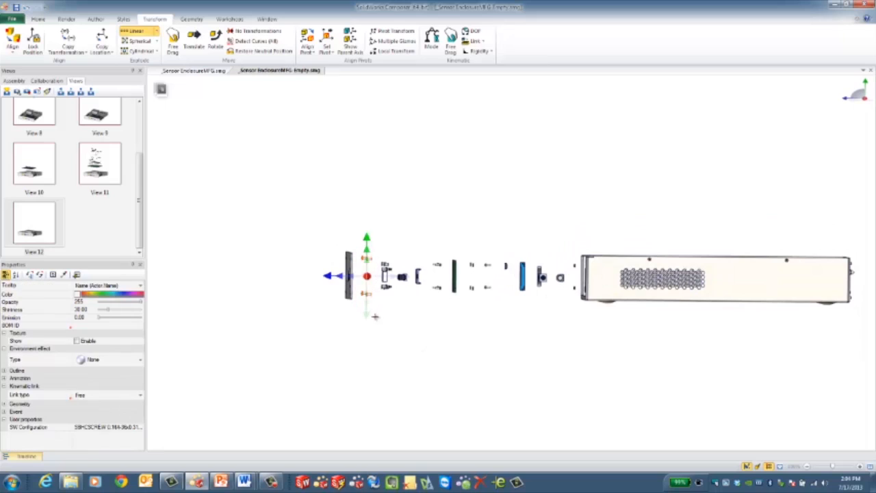
right_click(361, 320)
click(371, 297)
drag(325, 276, 215, 295)
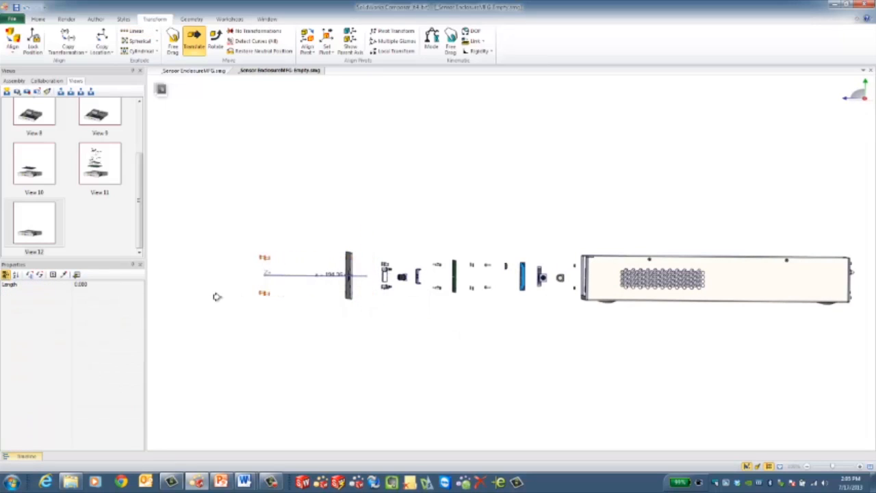
Raise the four screws above the exploded row and pull them further out in front of the panel.
middle_drag(312, 319, 316, 329)
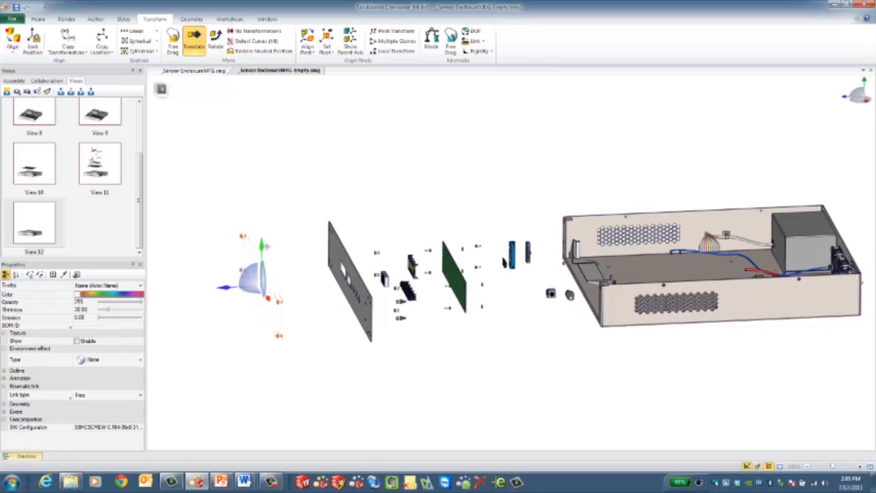
drag(255, 250, 250, 157)
middle_drag(329, 331, 445, 341)
drag(329, 209, 265, 209)
click(343, 350)
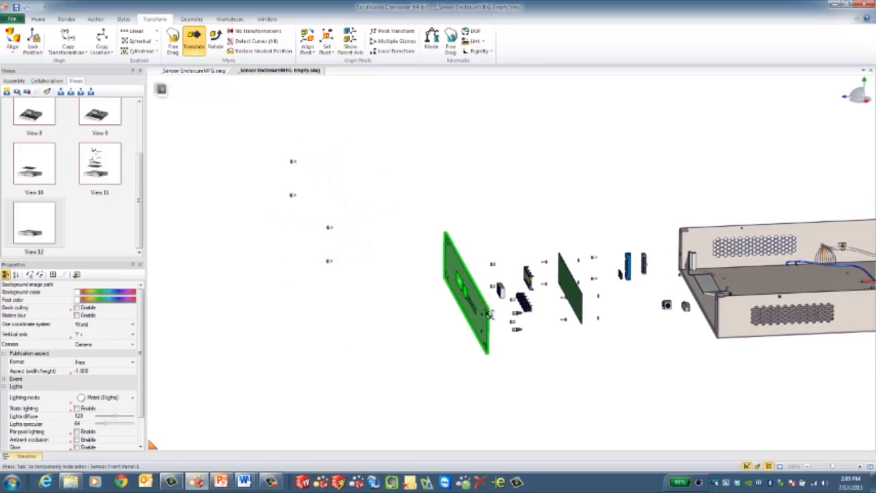
Copy the transformation of a moved screw to the yellow display so it lines up with the screws in front of the panel.
scroll(490, 315, up, 3)
right_drag(590, 369, 603, 382)
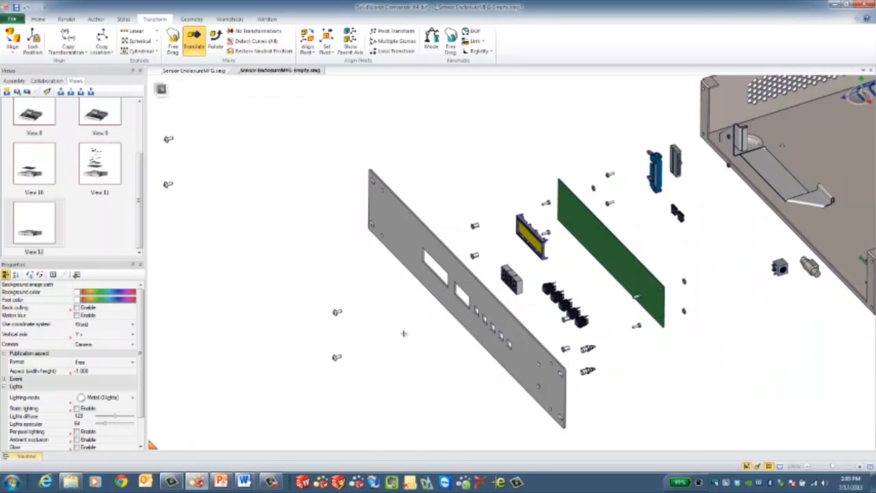
scroll(404, 333, up, 1)
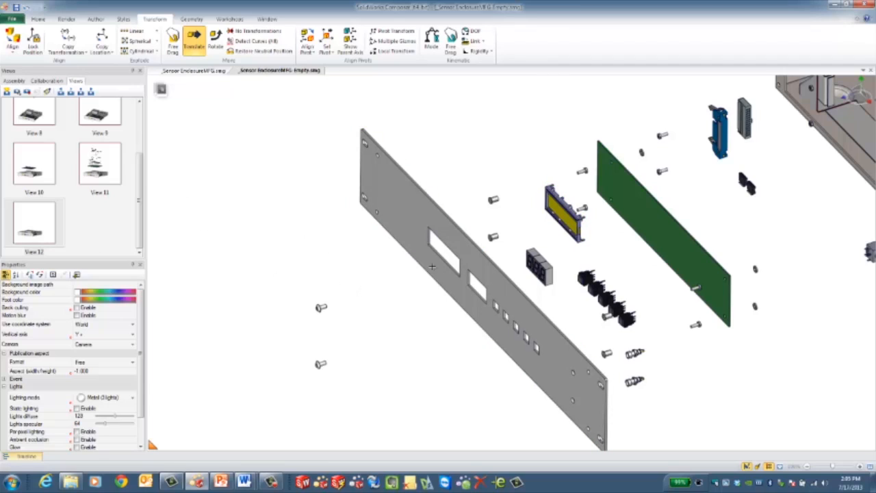
click(566, 209)
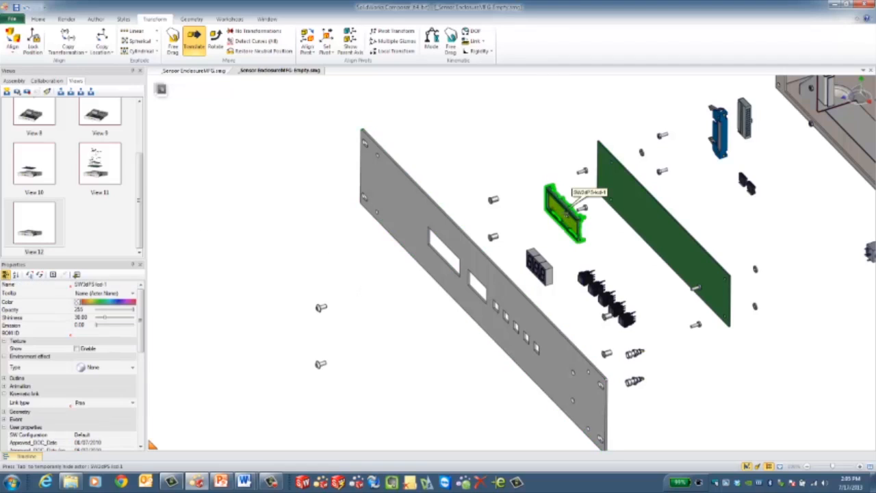
right_click(574, 212)
click(612, 192)
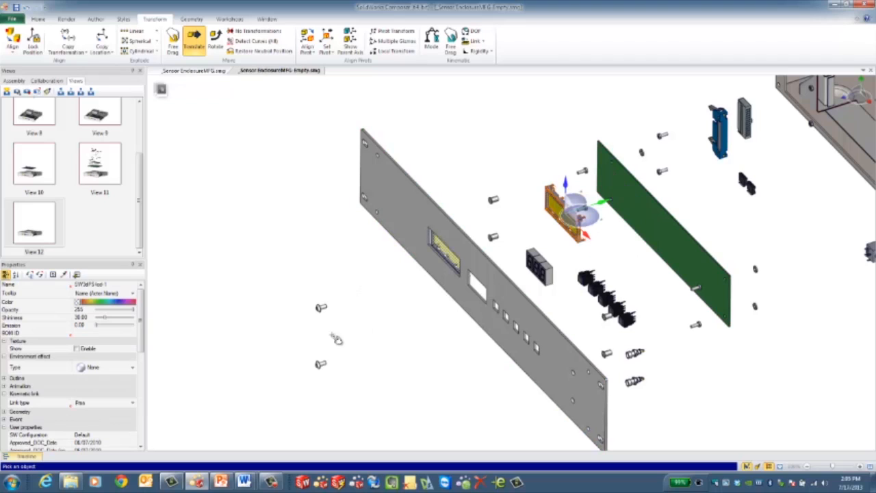
click(323, 310)
click(393, 375)
Copy the transformation of a moved screw to the front panel so it joins the raised screws and display.
scroll(393, 375, down, 5)
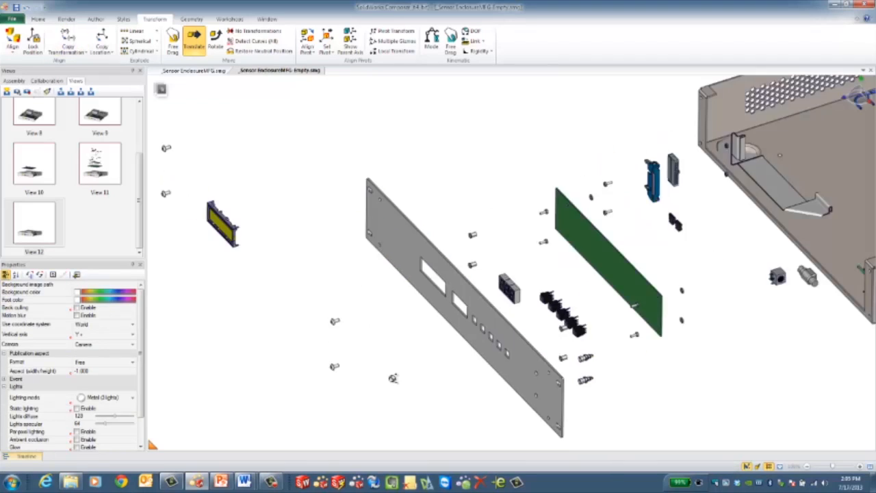
drag(402, 399, 479, 308)
right_click(496, 279)
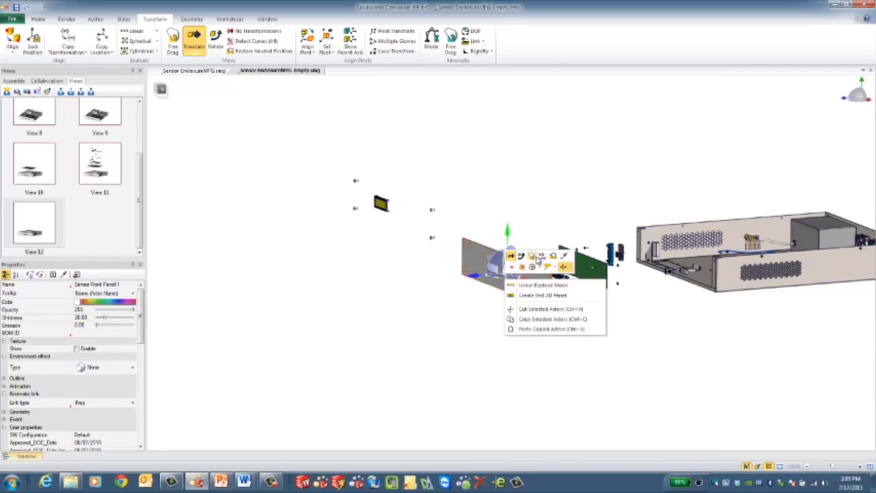
click(538, 258)
click(438, 245)
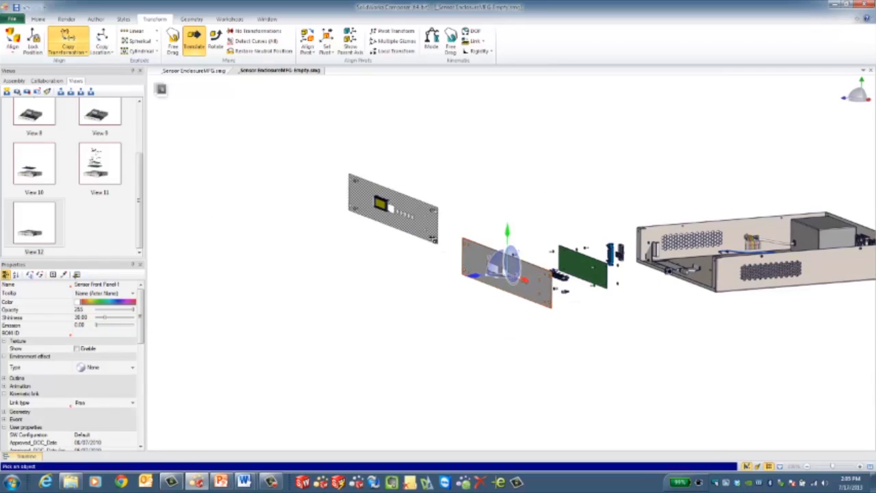
click(372, 315)
Linearly explode the raised group of screws, front panel and yellow display so its parts spread apart along the horizontal axis.
middle_drag(418, 302, 399, 289)
drag(389, 158, 332, 254)
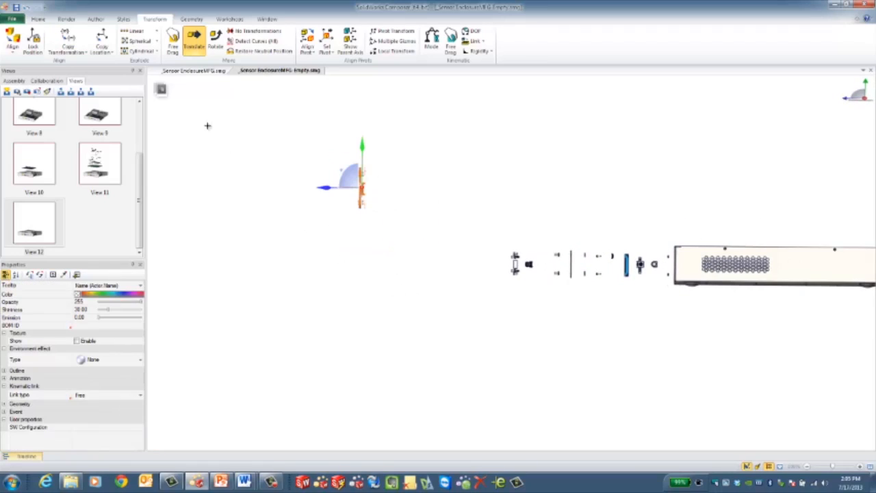
click(134, 31)
drag(319, 189, 280, 190)
click(336, 230)
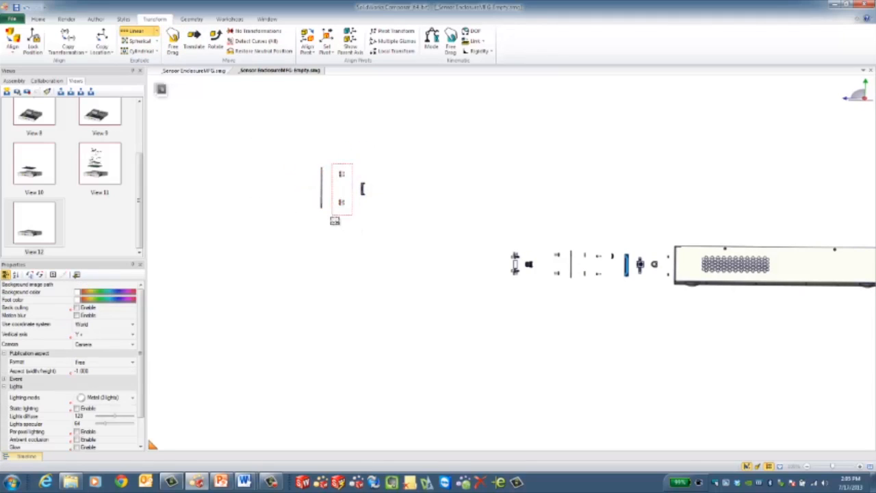
Select only the screws between the front panel and the display and translate them straight out in front of the panel.
click(337, 222)
right_click(332, 240)
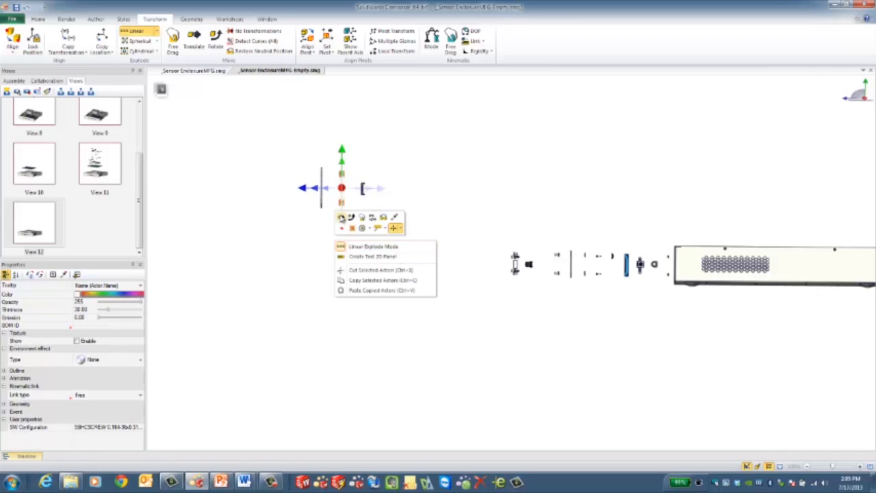
click(359, 247)
drag(319, 190, 254, 190)
click(312, 258)
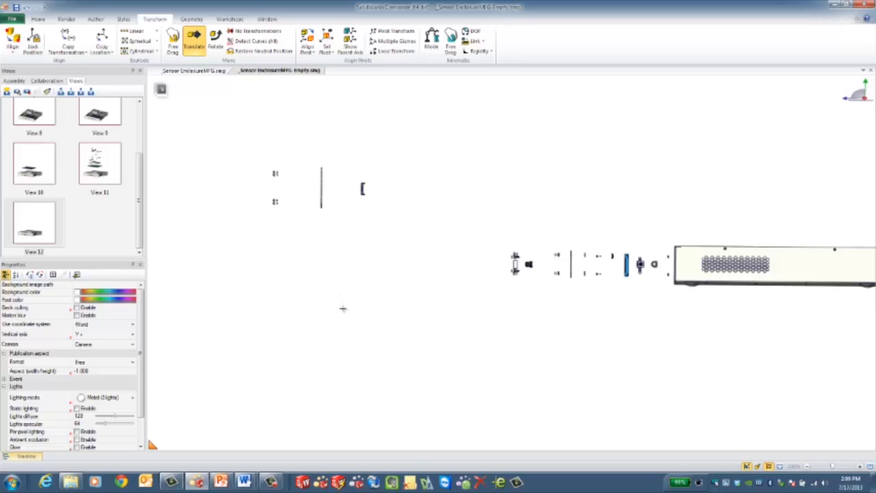
Select the screws, front panel and display together and translate them back closer to the circuit board and enclosure.
right_drag(360, 325, 376, 345)
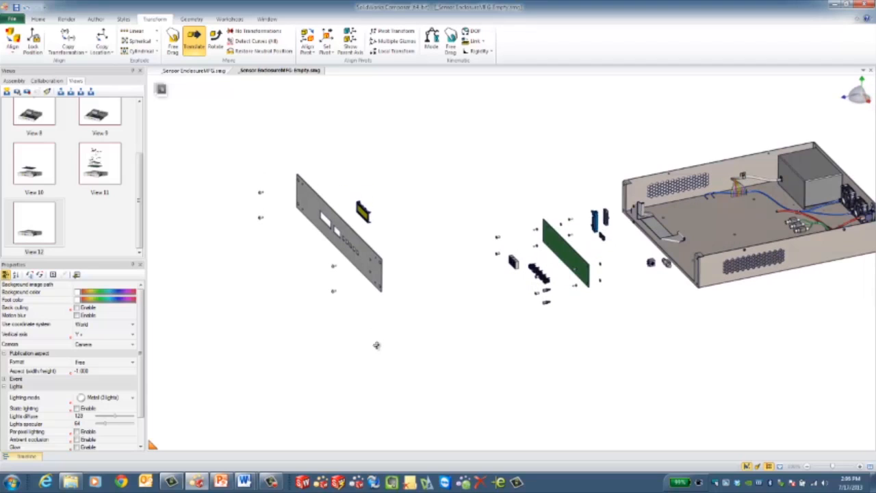
drag(427, 154, 226, 370)
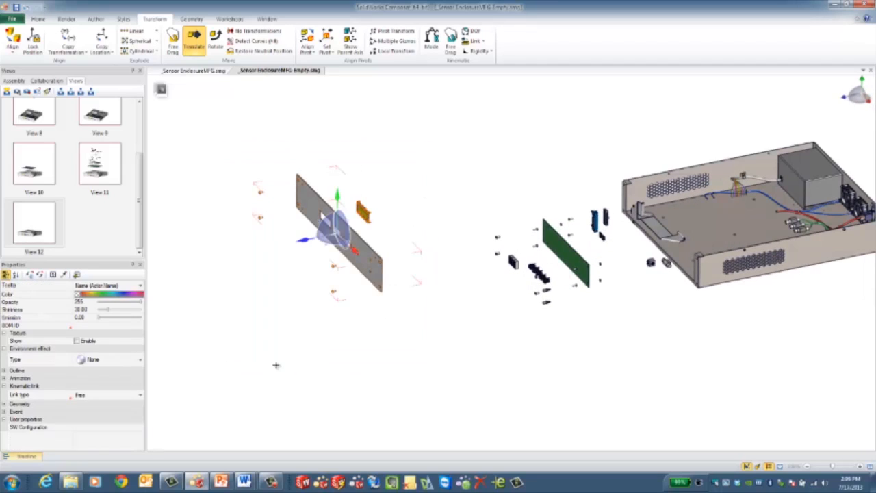
drag(300, 241, 374, 220)
click(508, 352)
middle_drag(491, 325, 447, 360)
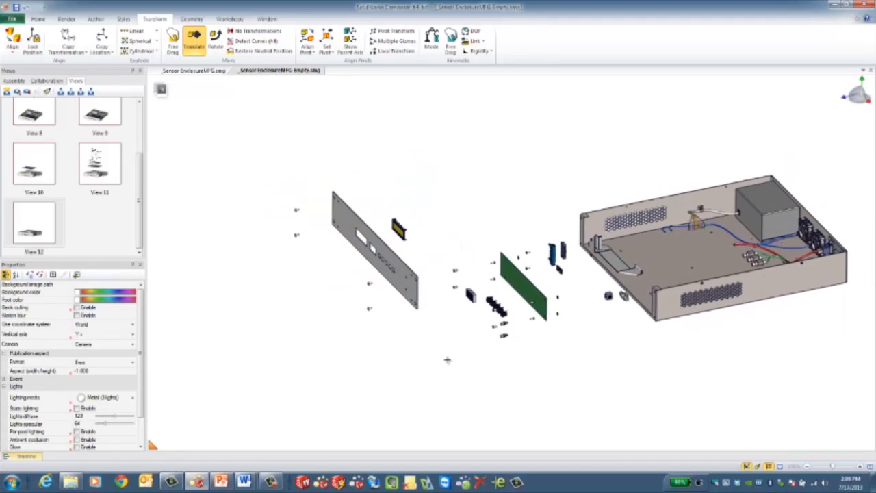
Select the four front panel screws and create associative paths from neutral for them.
click(297, 235)
ctrl+drag(378, 335, 355, 279)
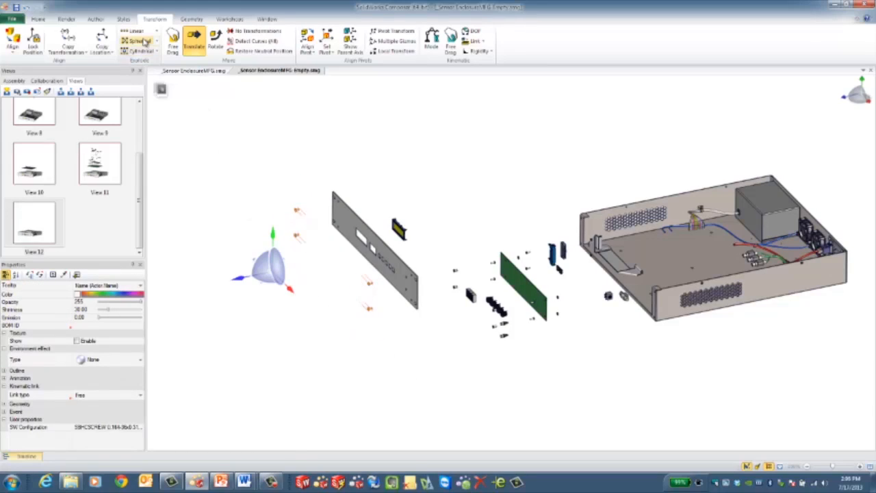
click(95, 19)
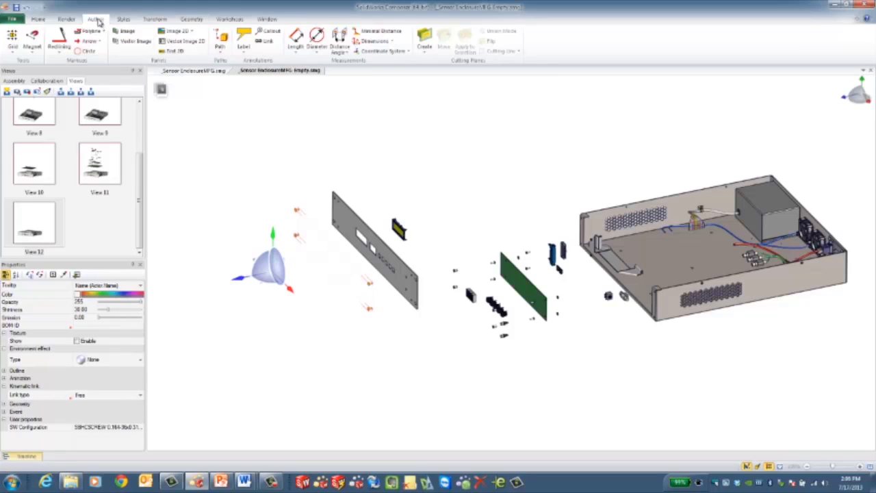
click(222, 42)
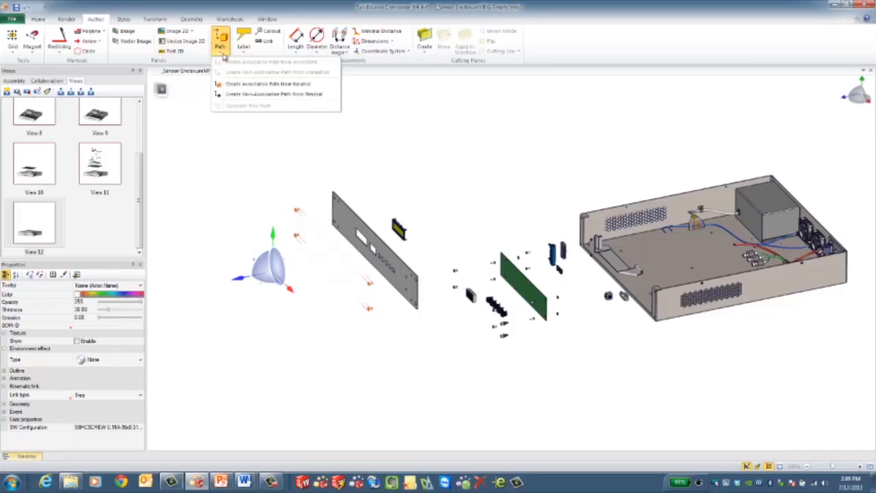
click(229, 83)
Select all four screw paths and set their front line width to 0.1.
mouse_move(479, 189)
mouse_down()
mouse_move(461, 259)
mouse_move(453, 259)
mouse_move(479, 198)
mouse_up()
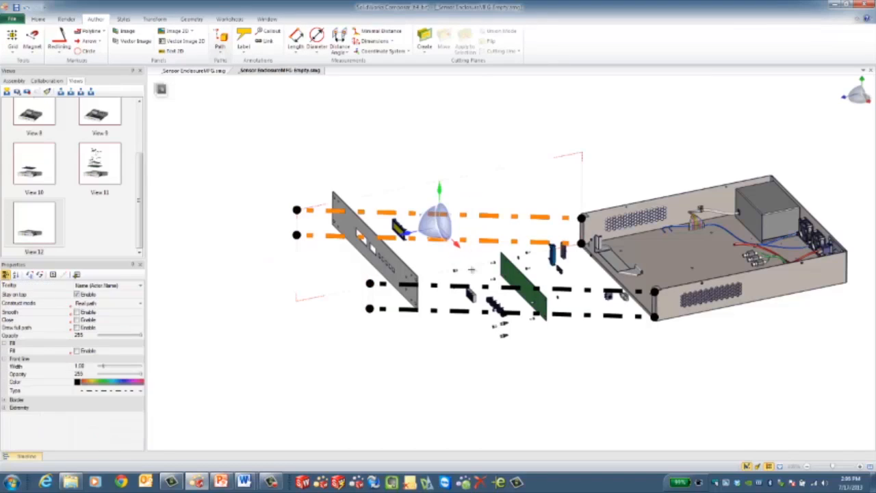
ctrl+click(450, 312)
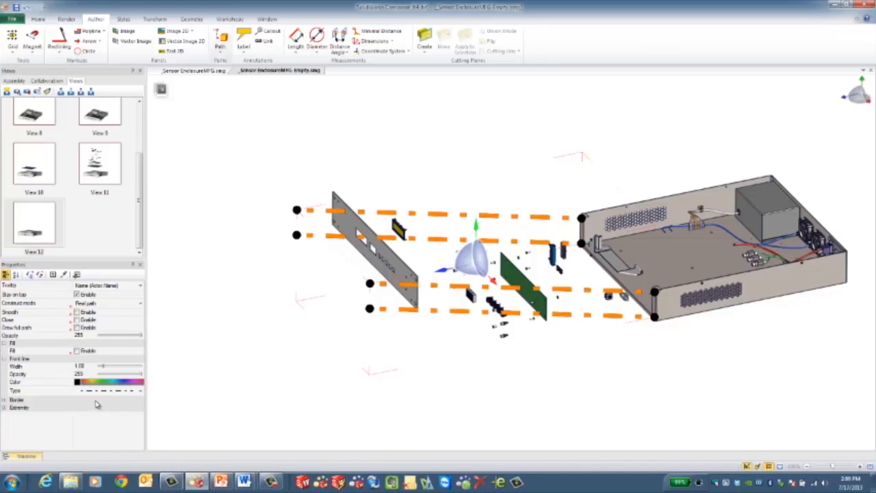
click(86, 368)
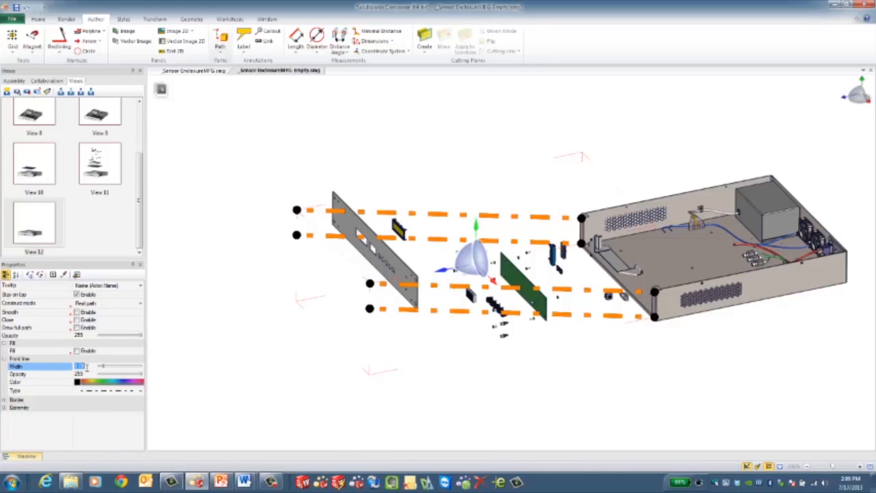
text(0.1)
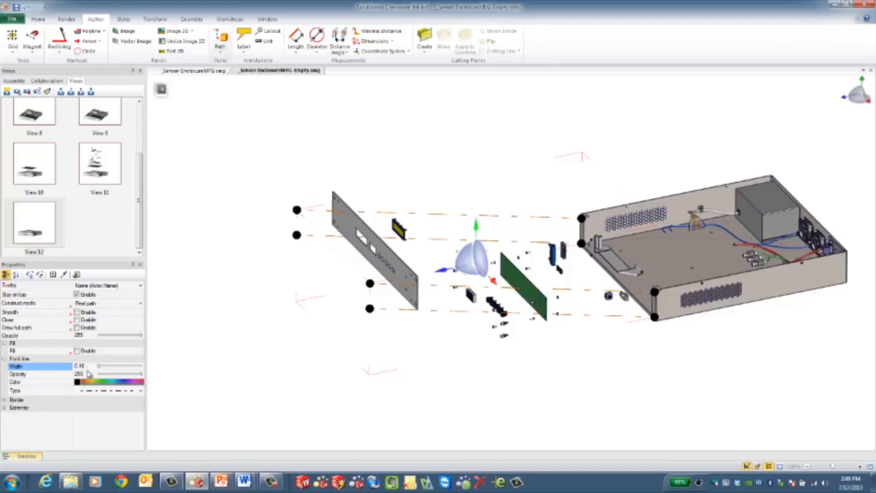
Set the paths' construct mode to Based on World Axis with the axis order ZXY.
click(86, 303)
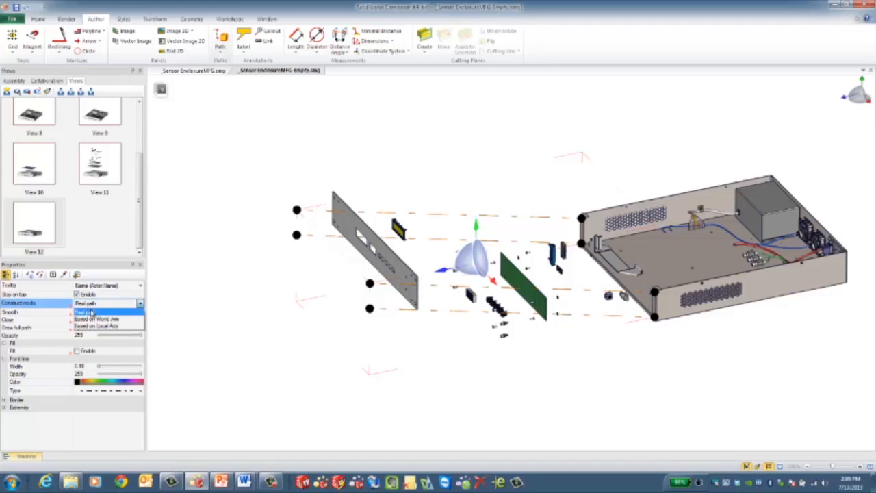
click(98, 319)
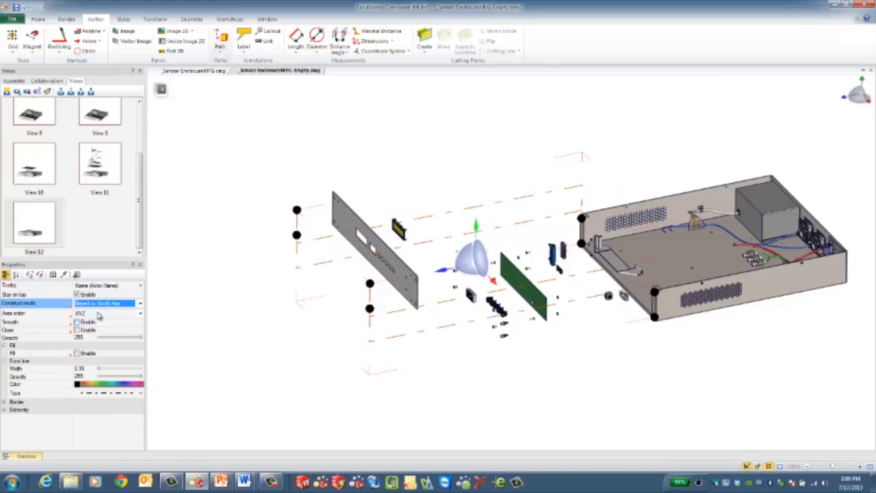
click(99, 313)
click(101, 355)
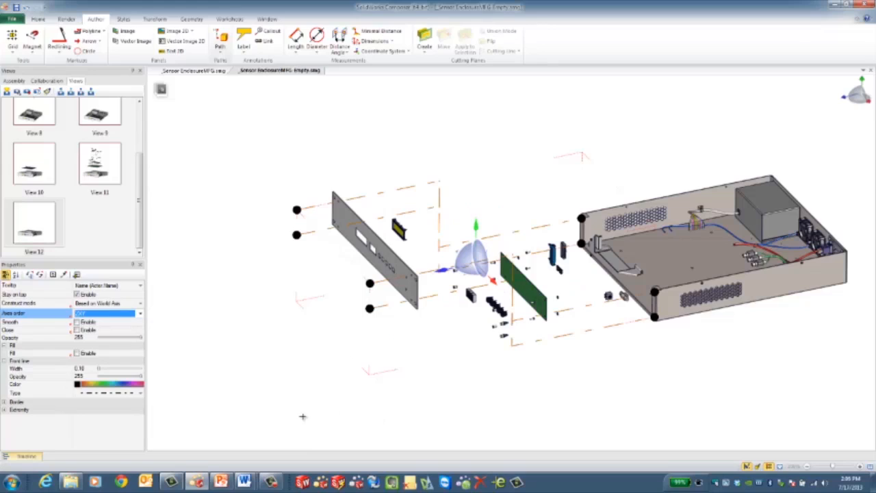
click(322, 388)
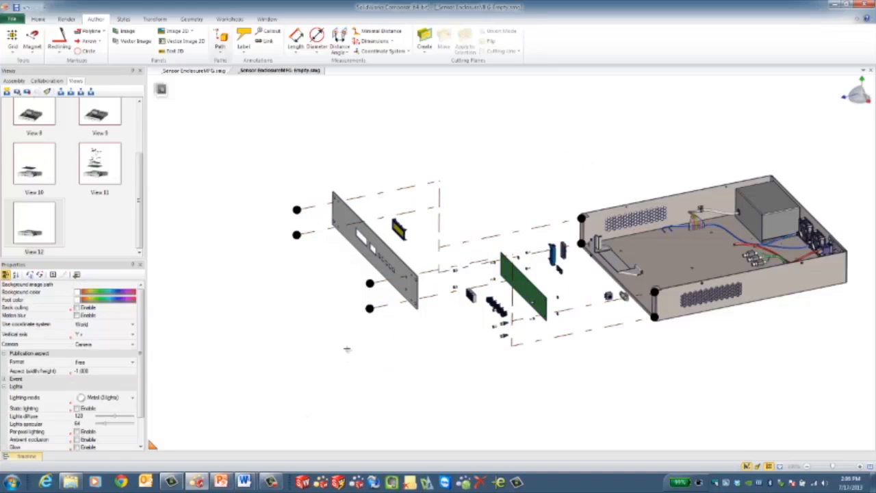
Set the start and end extremities of the screw paths to None and turn off Stay on top.
click(453, 162)
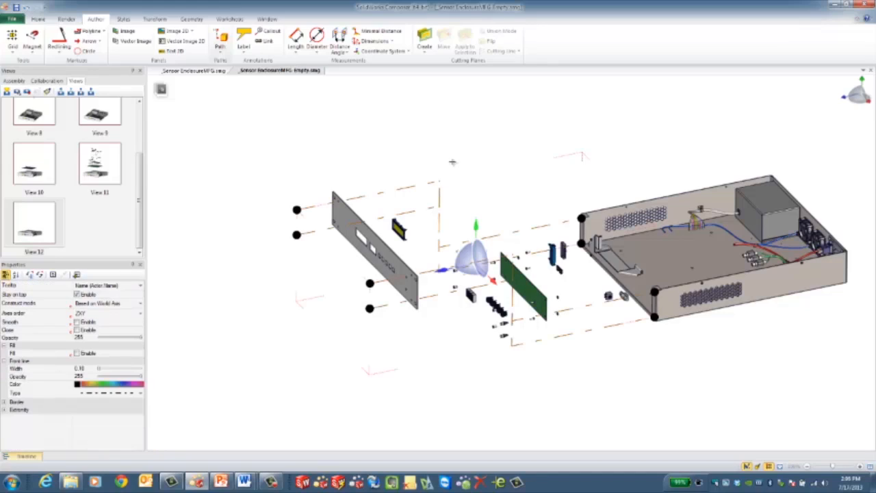
click(5, 410)
click(104, 419)
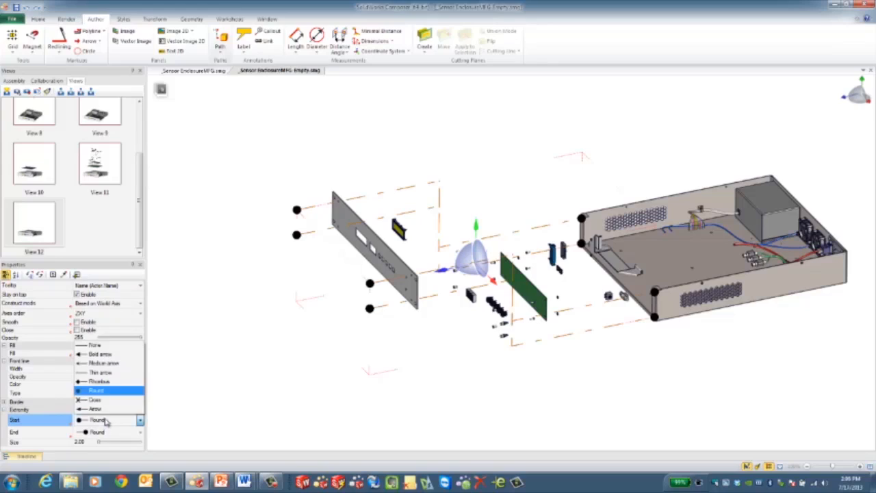
click(100, 372)
click(103, 432)
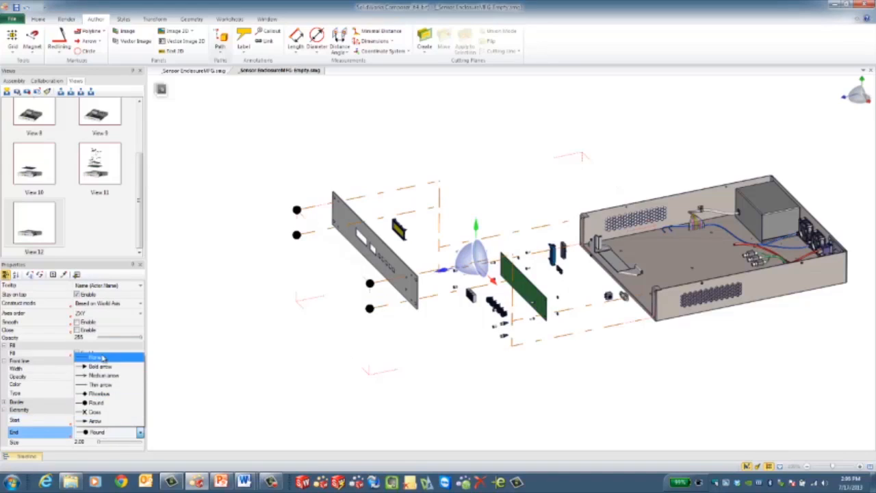
click(103, 357)
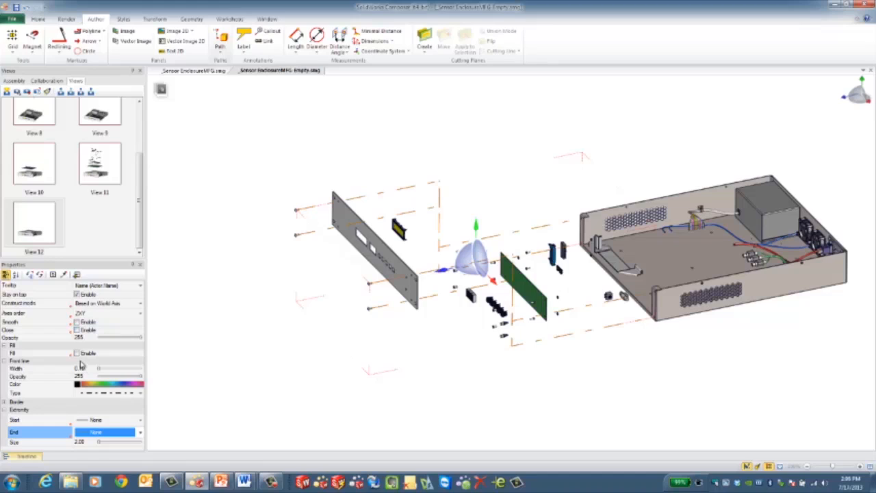
click(78, 295)
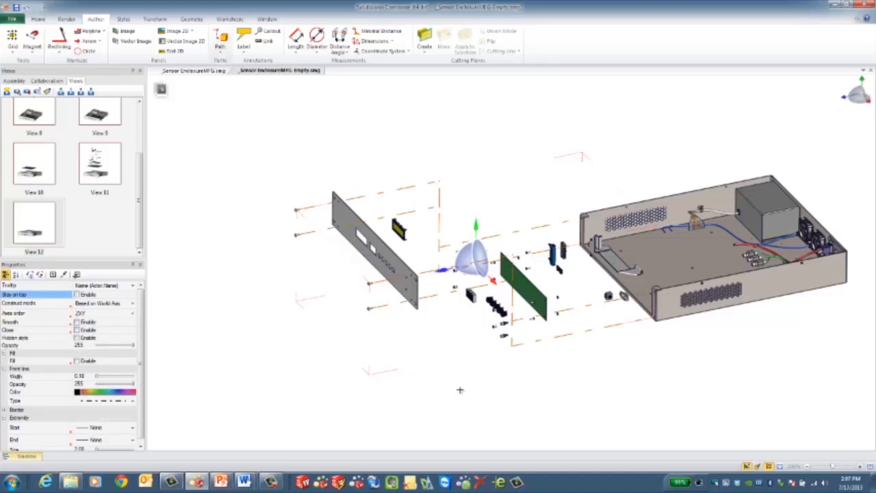
click(509, 406)
Frame the exploded front panel assembly, save it as a new view, and compare it with View 12.
middle_drag(511, 407, 464, 407)
scroll(484, 245, up, 2)
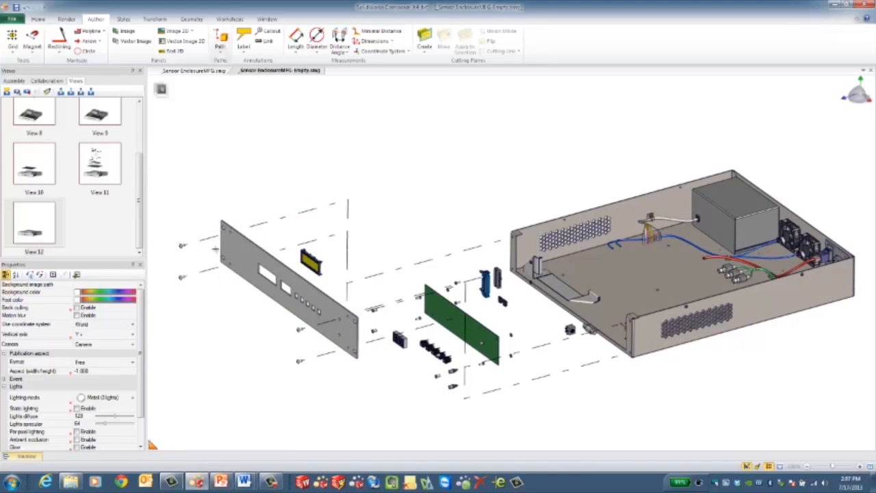
click(7, 92)
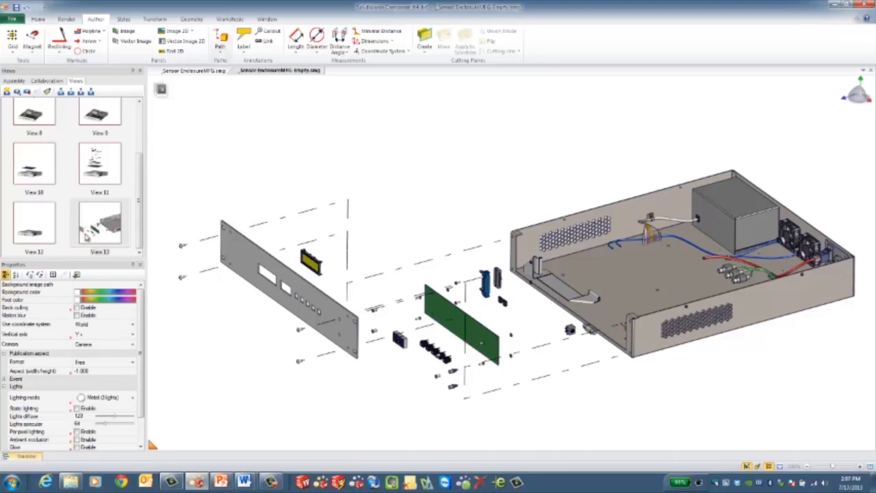
click(27, 223)
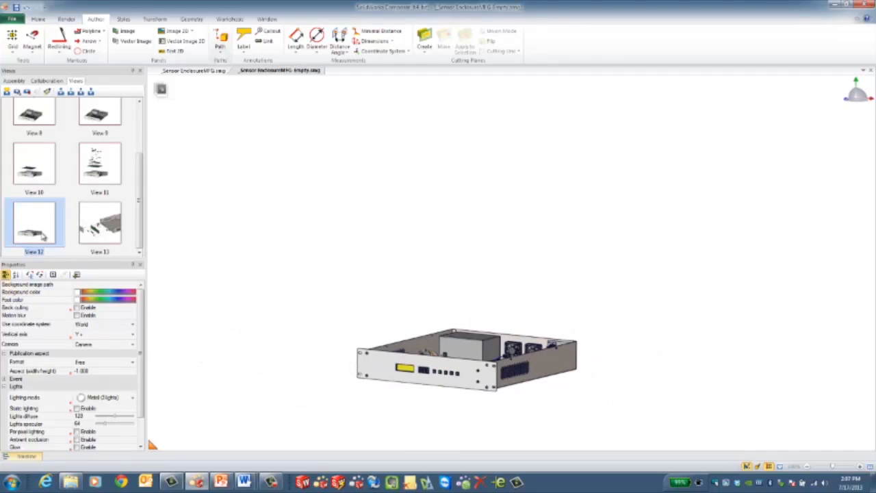
click(94, 225)
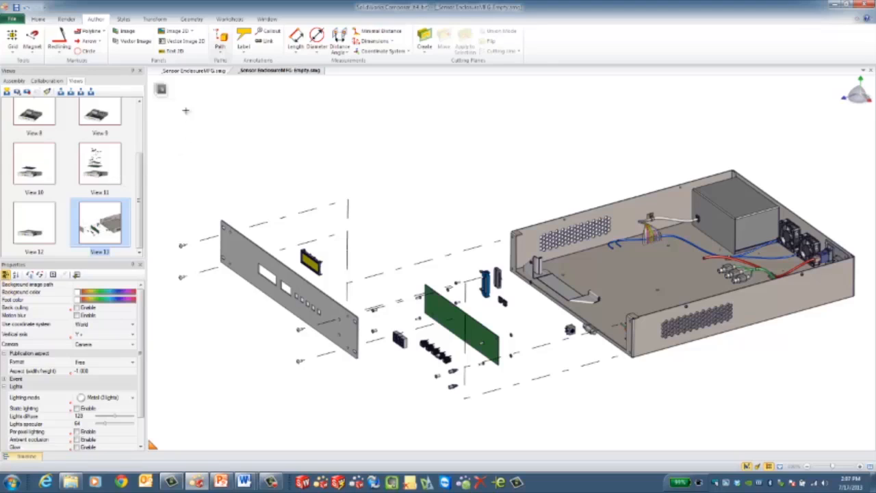
Switch to the Sensor EnclosureMFG document and look through the views Step_1, Step_3, Step_5 and Step_8.
click(194, 71)
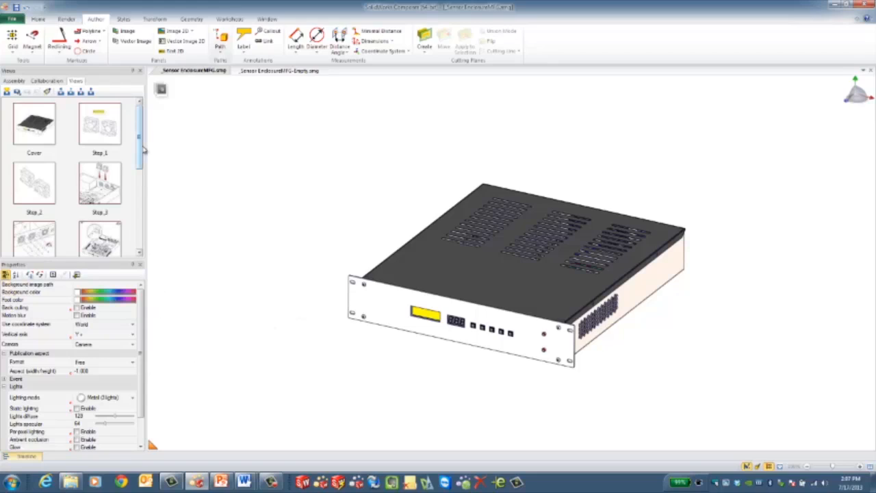
mouse_move(140, 146)
mouse_down()
mouse_move(139, 163)
mouse_move(139, 134)
mouse_up()
click(97, 127)
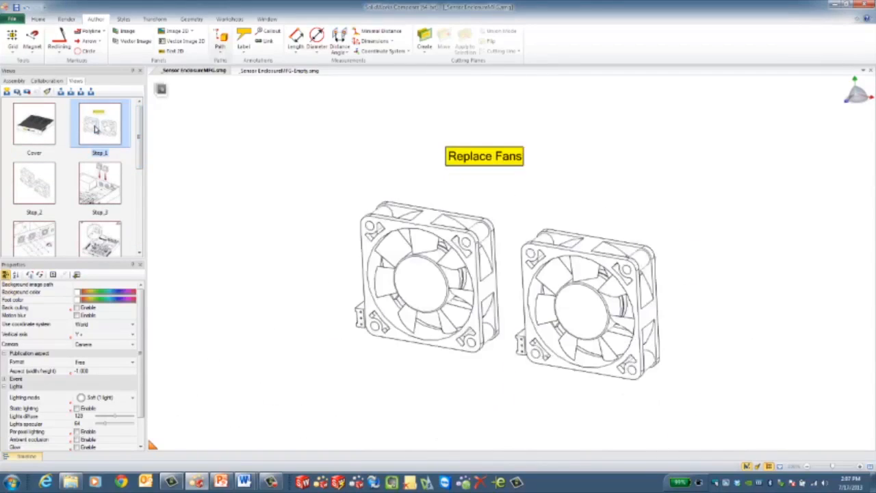
click(99, 179)
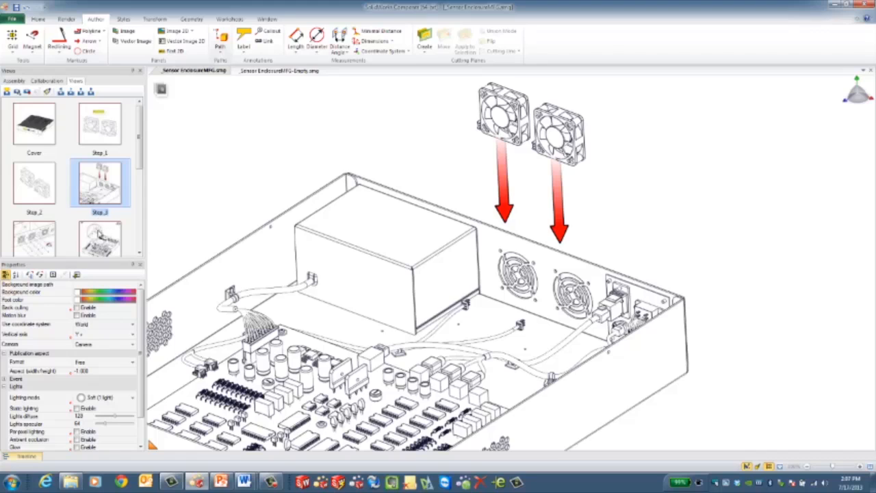
click(100, 238)
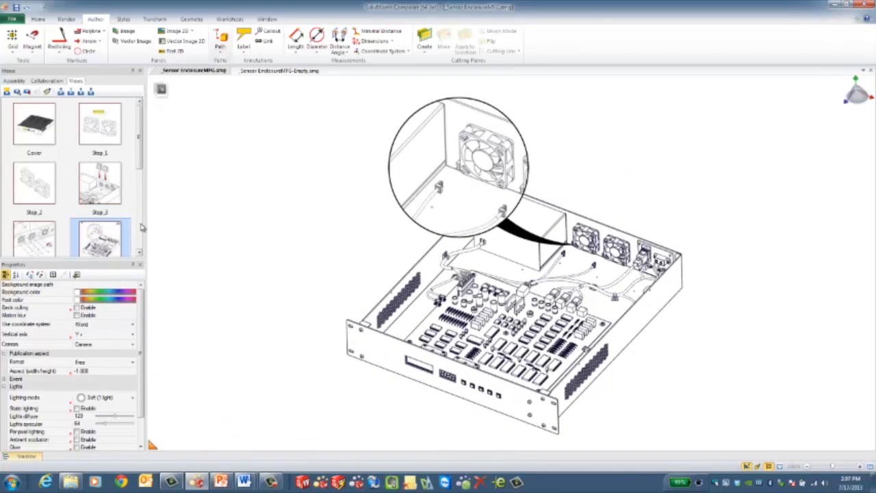
scroll(81, 247, down, 2)
click(39, 205)
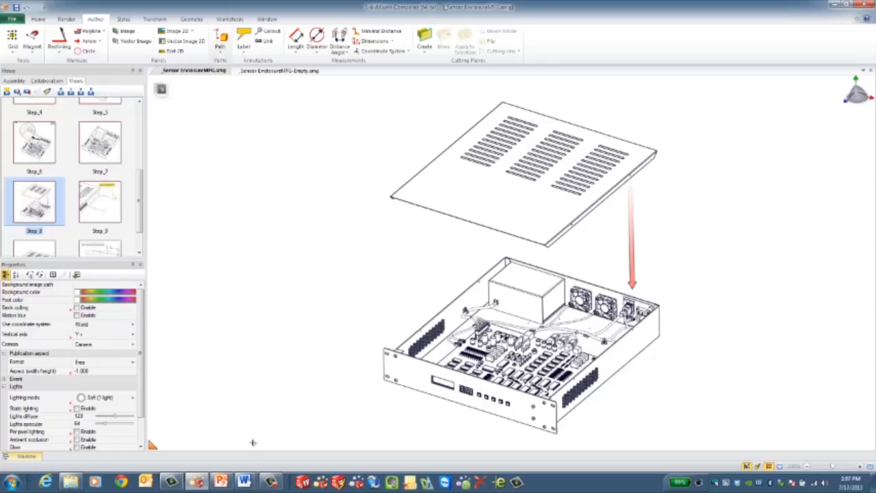
Switch to the Fan Replacement document in Word, review its installation procedure pages, and close it.
mouse_move(244, 482)
click(219, 432)
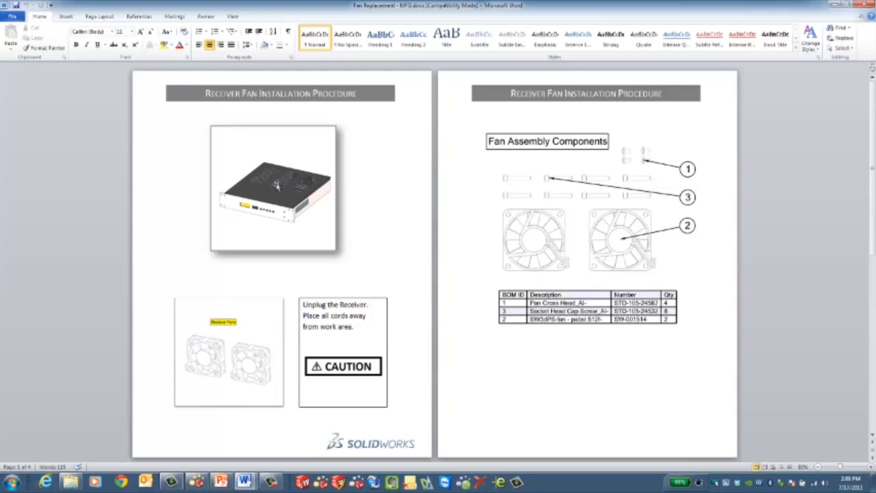
scroll(368, 341, down, 2)
scroll(368, 341, down, 9)
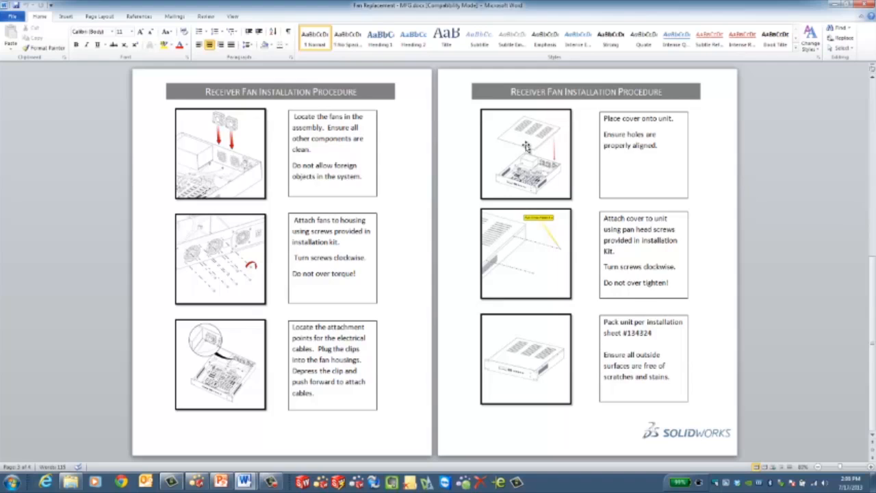
click(866, 4)
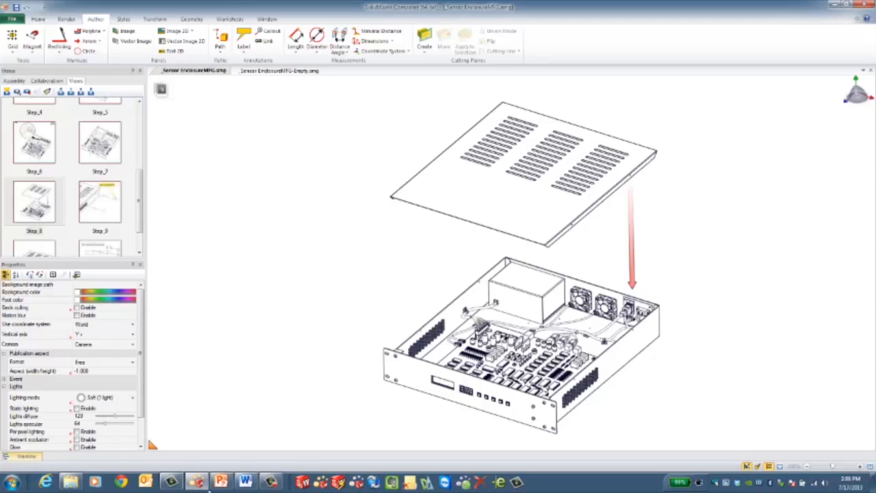
Switch to the Satellite Receiver presentation in PowerPoint and go through its Document Development and Creating Parts Lists slides.
mouse_move(205, 482)
click(244, 451)
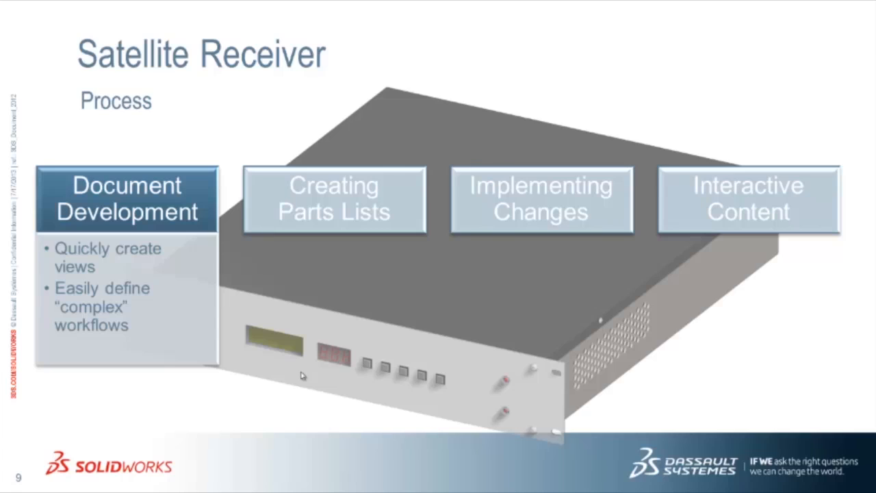
key(Right)
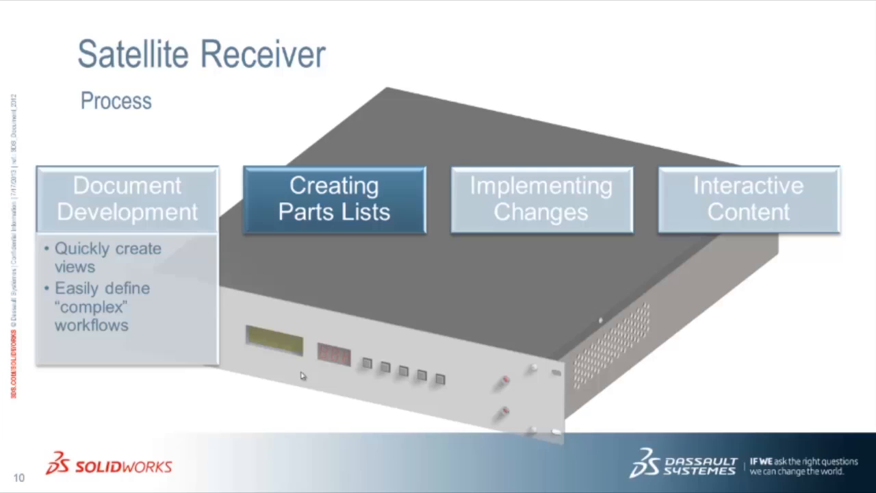
click(302, 375)
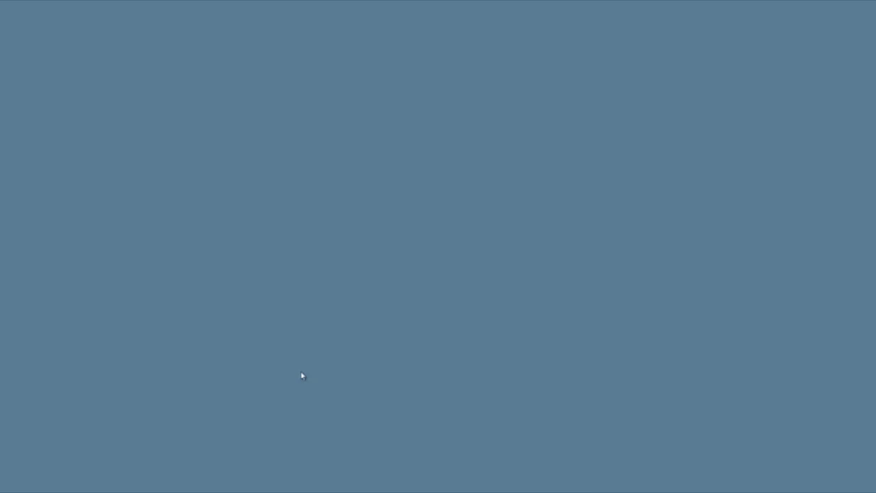
Return to the Sensor EnclosureMFG document in SolidWorks Composer and show the BOM view.
key(super+Tab)
key(super+Tab)
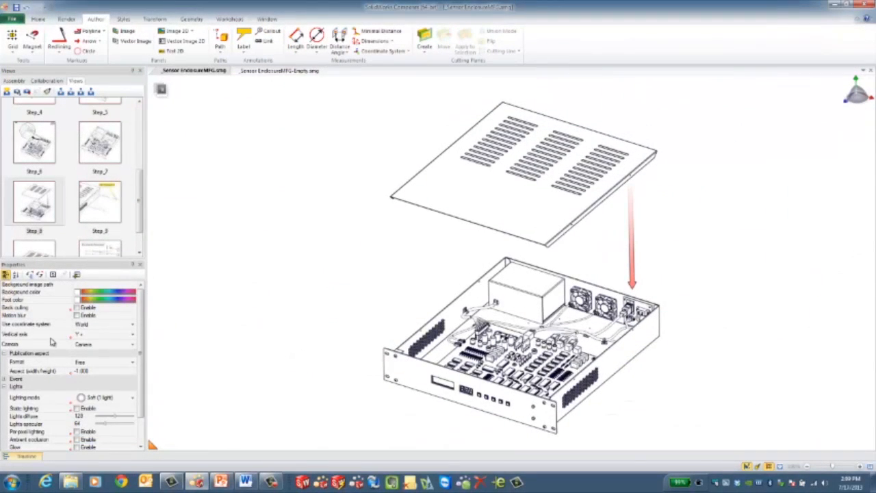
mouse_move(140, 202)
mouse_down()
mouse_move(139, 145)
mouse_move(139, 204)
mouse_up()
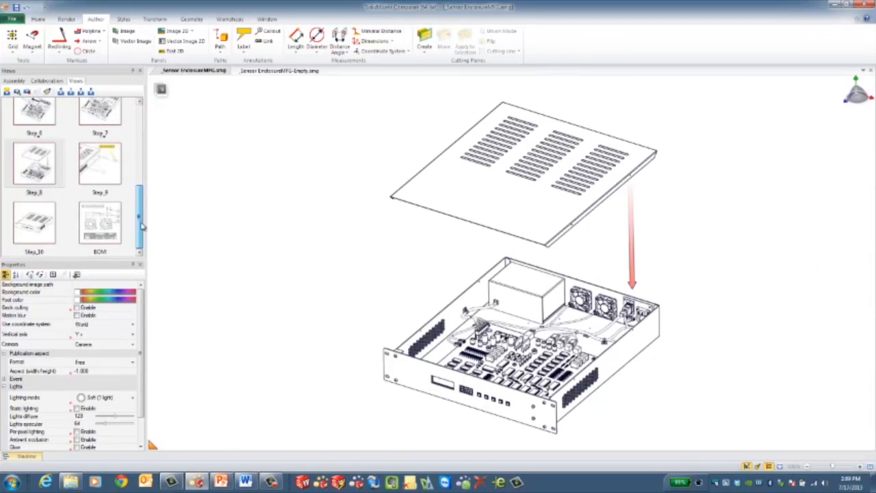
click(91, 228)
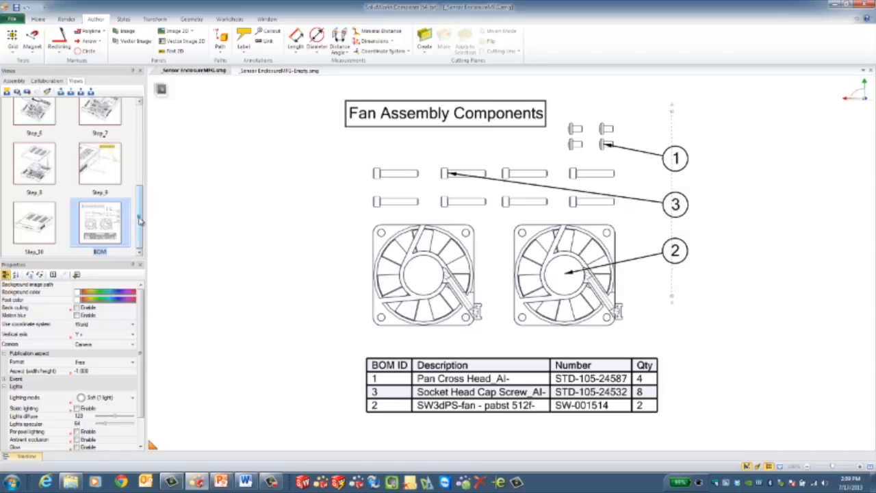
Activate the Cover view and, looking straight down on the model, hide the enclosure cover and most parts inside it.
scroll(141, 219, up, 5)
click(35, 123)
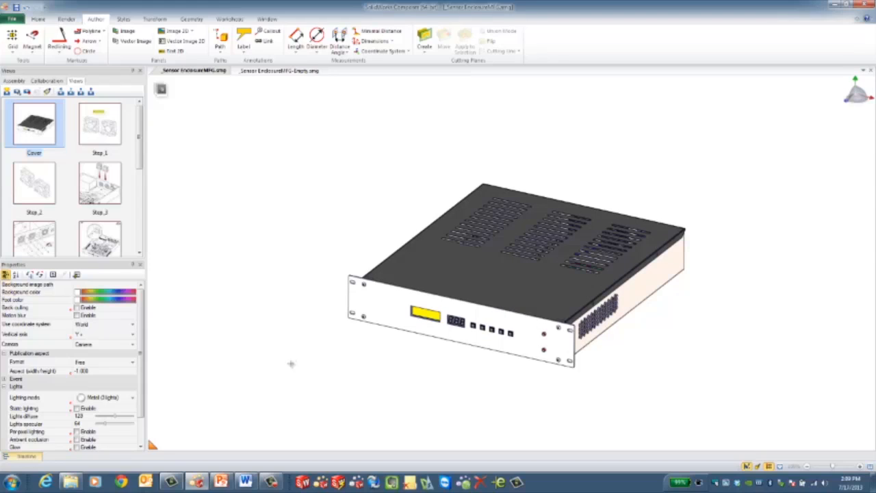
drag(291, 364, 311, 405)
right_drag(311, 406, 312, 406)
middle_drag(541, 427, 449, 410)
right_drag(556, 423, 552, 426)
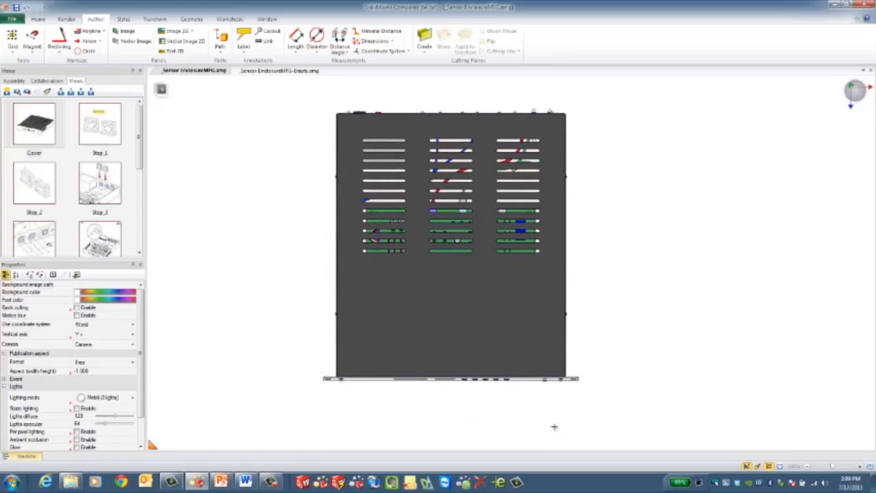
drag(550, 409, 345, 136)
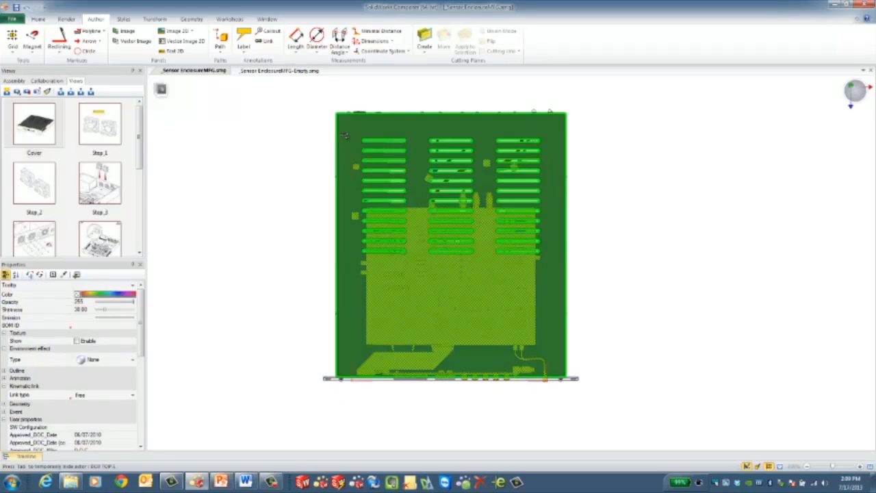
drag(361, 418, 551, 144)
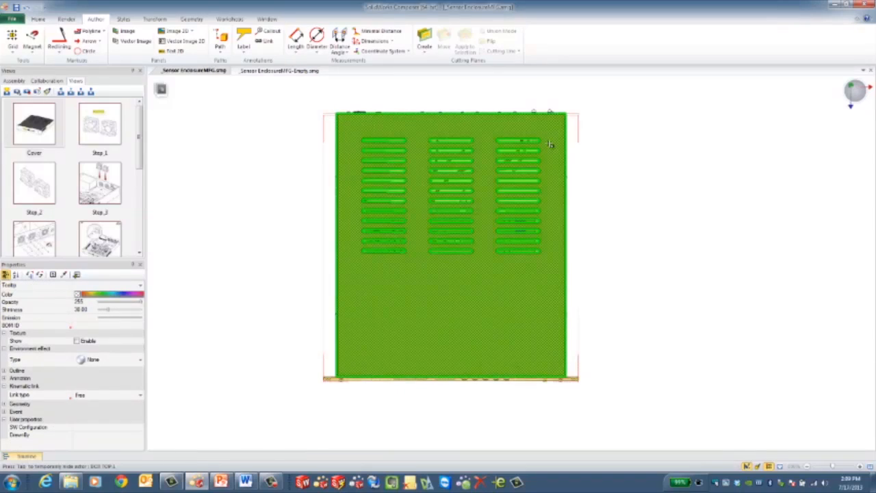
key(h)
Hide the remaining enclosure parts, including the rear connector plate, keeping only the two fans with their screws and the four pan head screws.
drag(590, 418, 256, 378)
drag(421, 263, 305, 209)
key(h)
drag(413, 204, 349, 146)
key(h)
drag(430, 167, 335, 100)
key(h)
drag(583, 97, 509, 155)
right_drag(481, 263, 462, 226)
scroll(462, 227, up, 5)
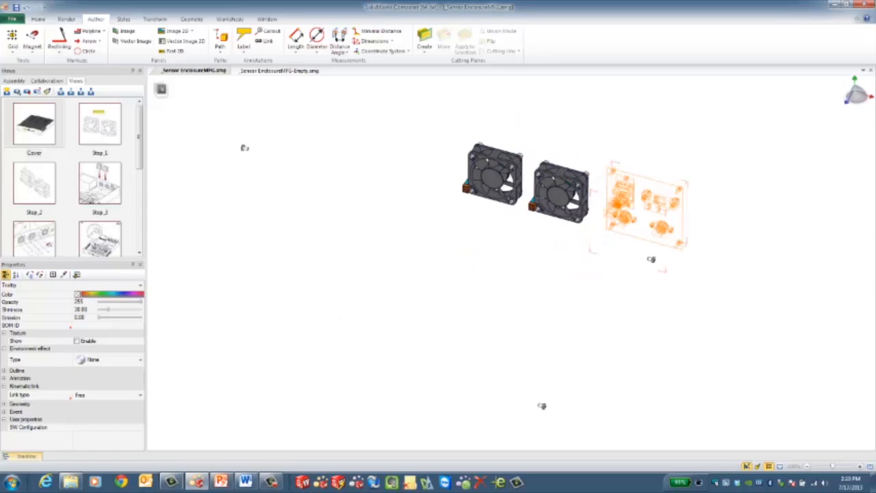
Hide the orange male connector beside each of the two fans.
click(525, 220)
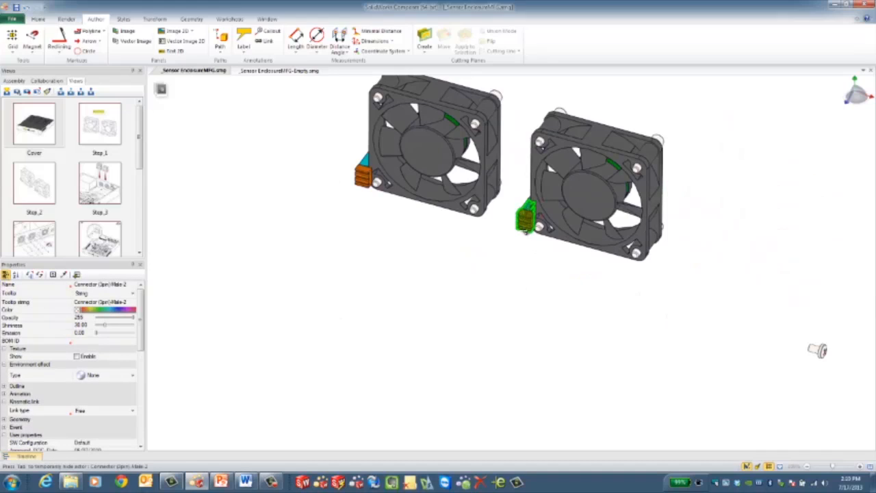
click(343, 226)
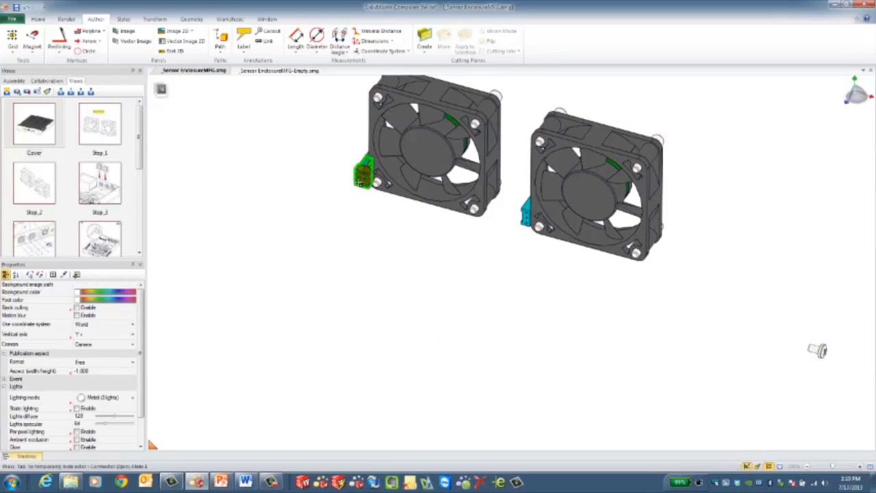
click(362, 175)
click(427, 297)
scroll(427, 297, down, 6)
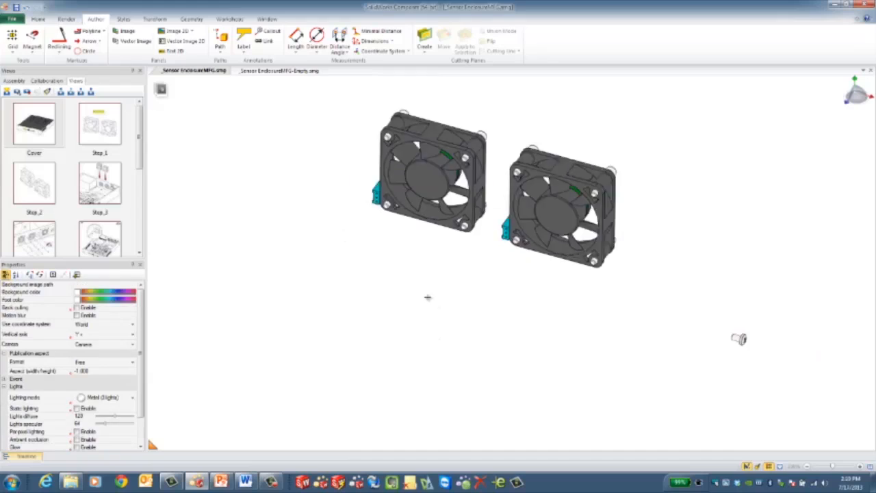
Select the four pan head screws and bring each left-right pair close together with a Cylindrical explode.
drag(412, 323, 555, 304)
drag(651, 210, 380, 375)
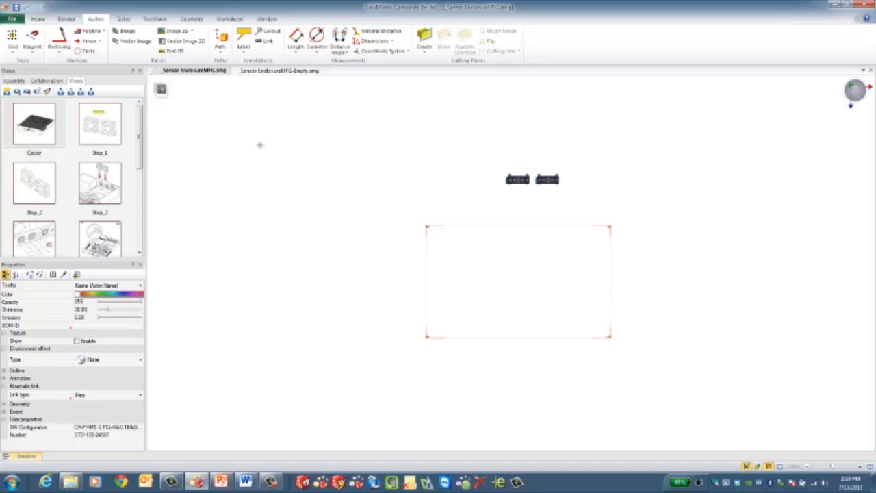
click(155, 19)
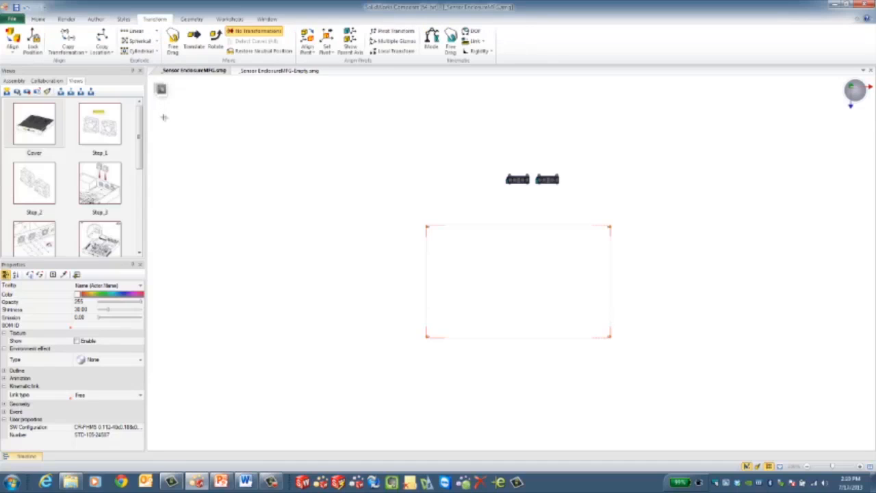
click(140, 52)
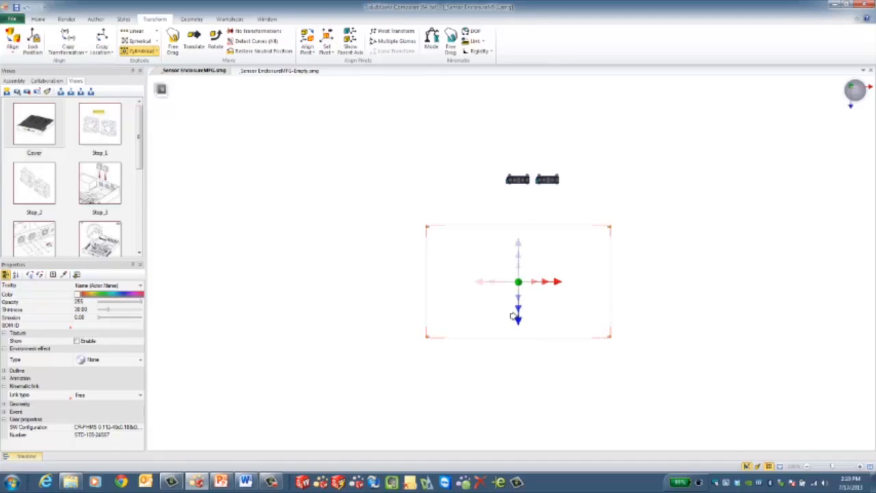
drag(512, 316, 500, 258)
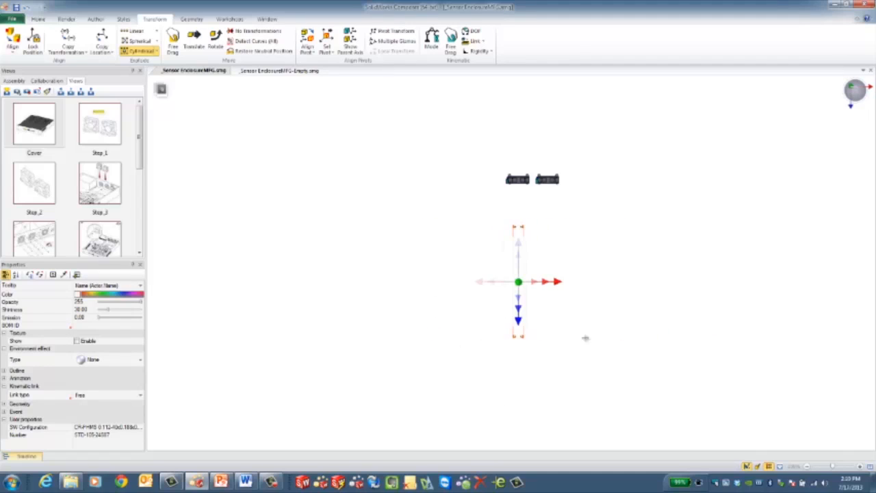
middle_drag(584, 341, 554, 297)
click(547, 326)
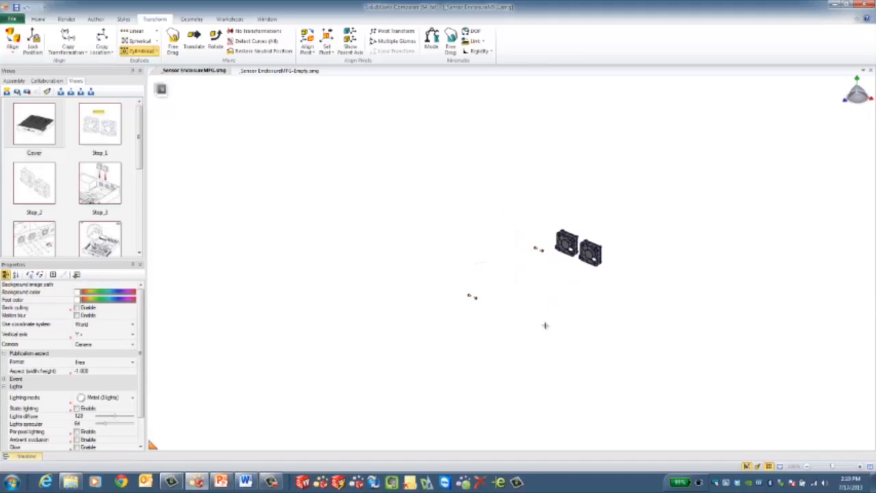
Translate the front pair of pan head screws next to the rear pair so all four form a compact group.
click(473, 296)
right_click(445, 346)
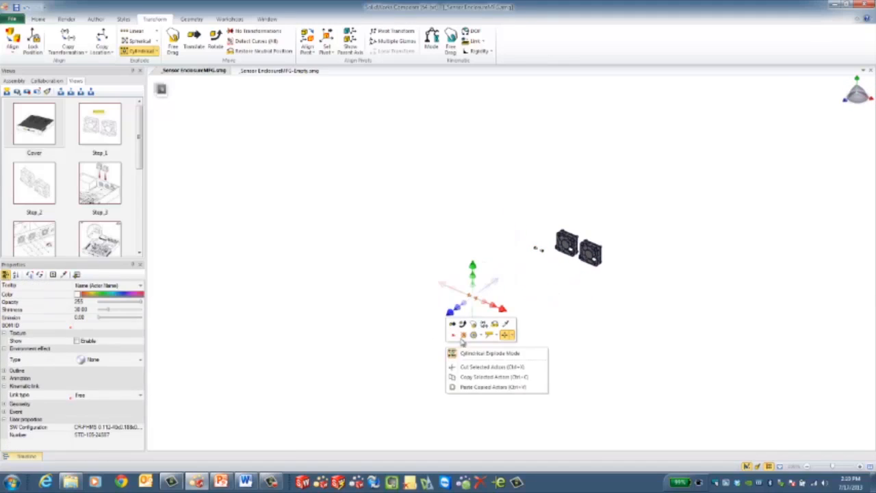
click(452, 324)
drag(448, 313, 506, 257)
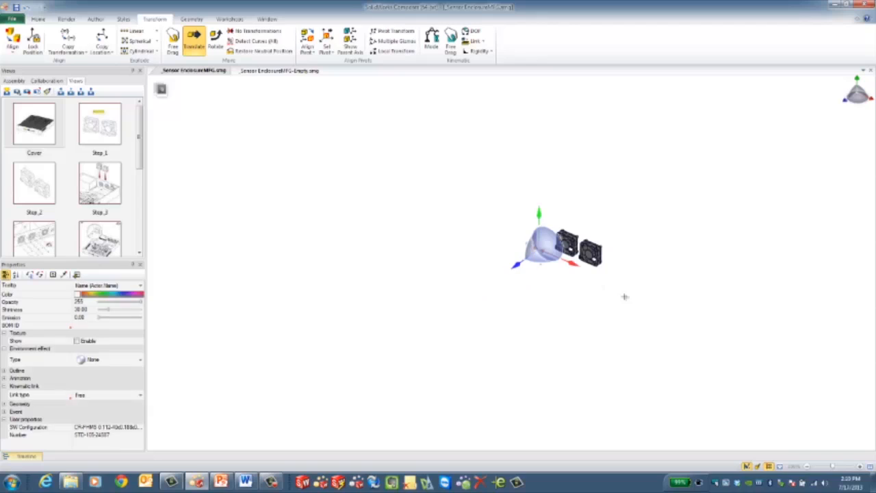
click(534, 201)
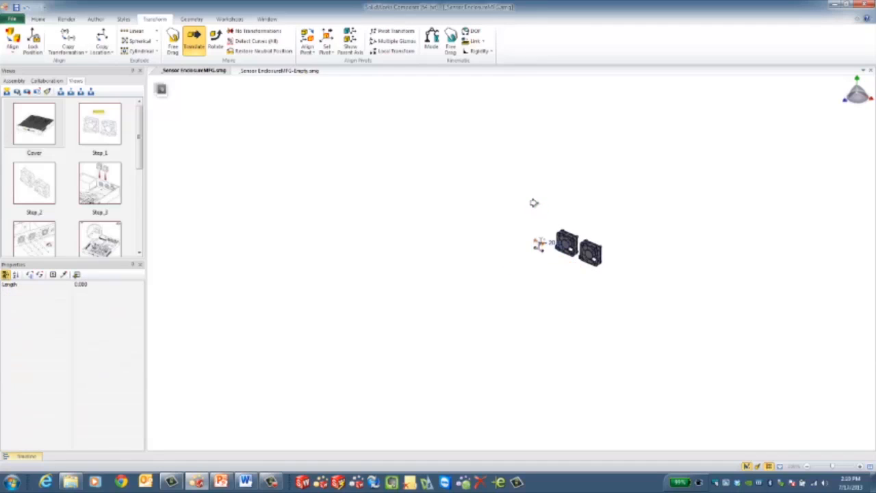
click(544, 248)
click(554, 295)
Select all four pan head screws and shift the group sideways relative to the fans with Translate.
scroll(560, 263, up, 5)
drag(504, 135, 418, 275)
scroll(476, 297, down, 4)
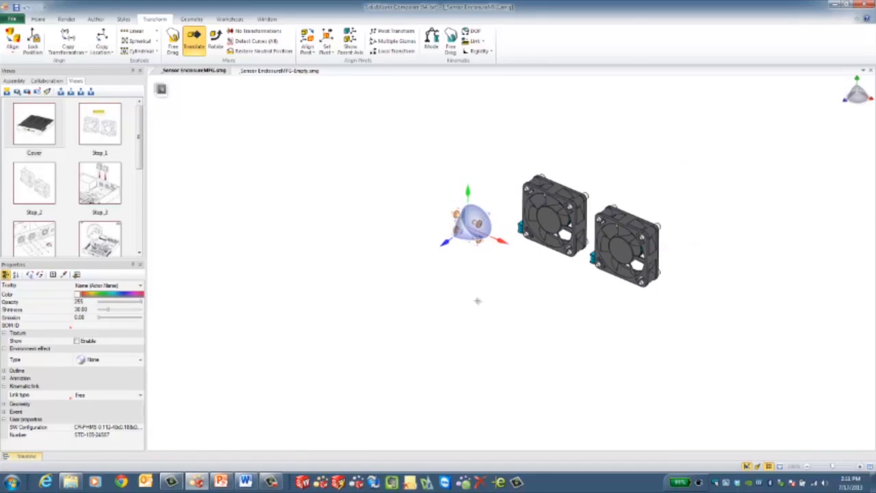
drag(369, 349, 495, 201)
right_drag(644, 317, 543, 299)
mouse_move(505, 241)
mouse_down()
mouse_move(520, 245)
mouse_move(511, 244)
mouse_up()
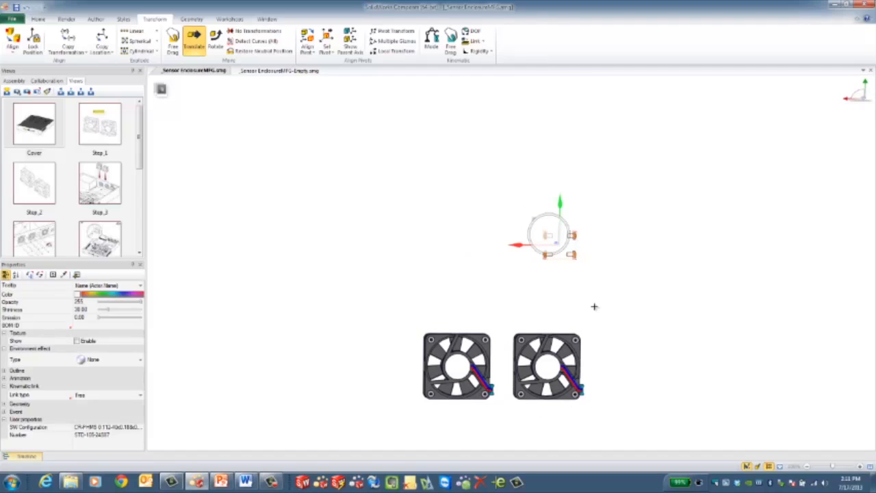
Rotate the two opposite-facing pan head screws so their heads point the same way as the other two.
click(593, 302)
scroll(592, 293, up, 3)
drag(609, 159, 537, 258)
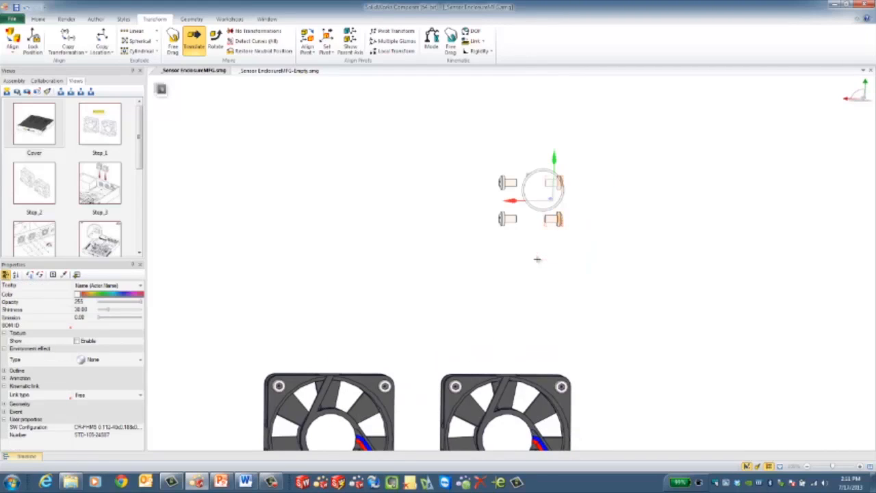
right_click(537, 259)
click(567, 247)
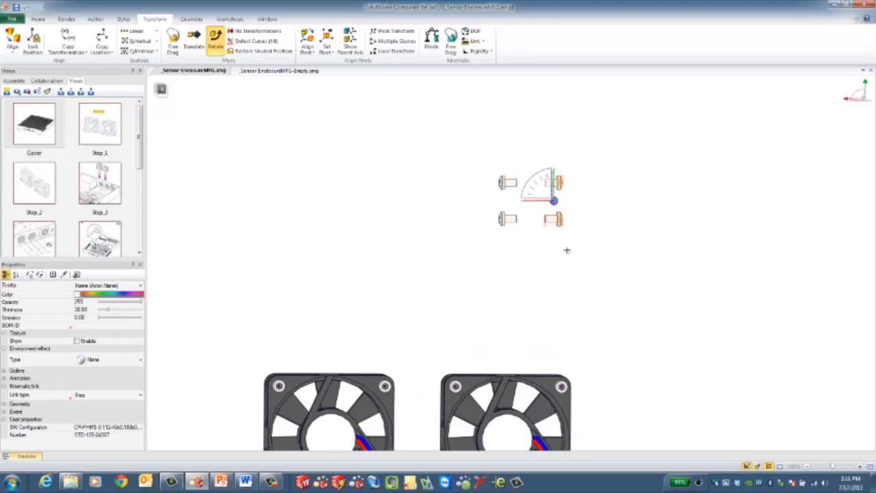
middle_drag(564, 253, 576, 269)
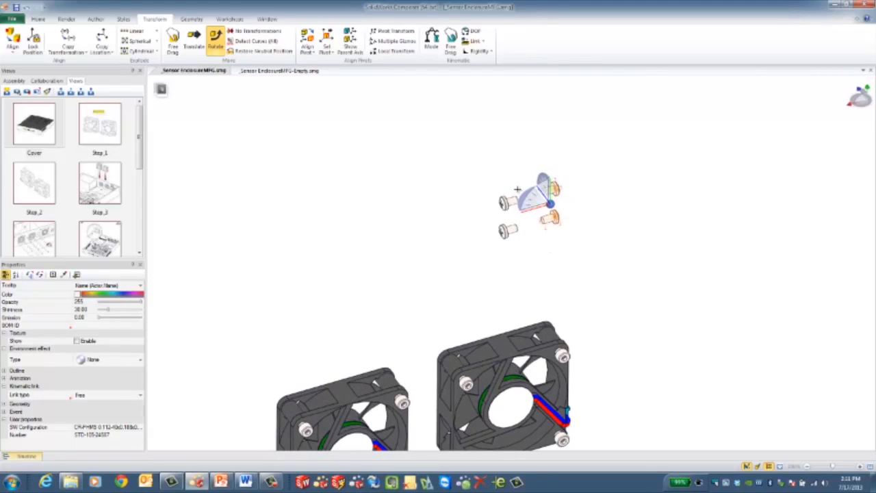
drag(518, 190, 568, 208)
click(602, 306)
right_drag(601, 306, 589, 274)
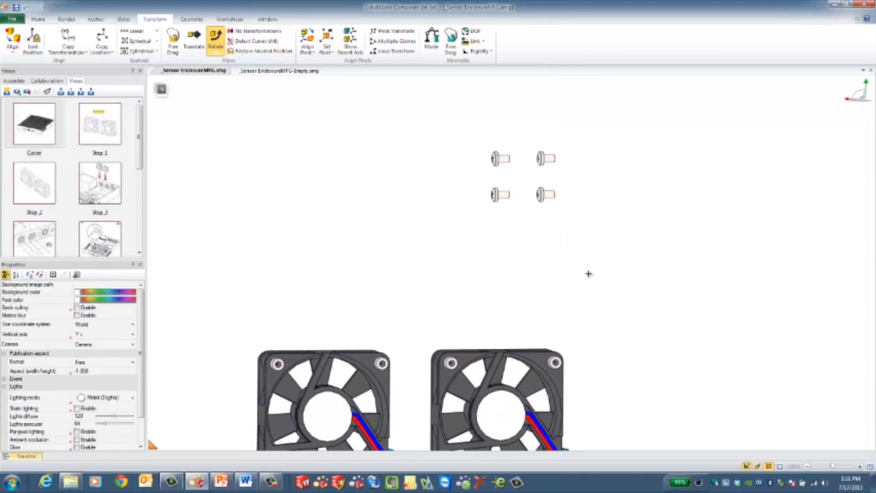
Select only the eight socket head cap screws in the two fans and translate them straight up above the fans.
scroll(589, 287, down, 4)
middle_drag(586, 290, 627, 262)
right_drag(627, 262, 616, 265)
drag(637, 267, 410, 407)
scroll(528, 342, up, 3)
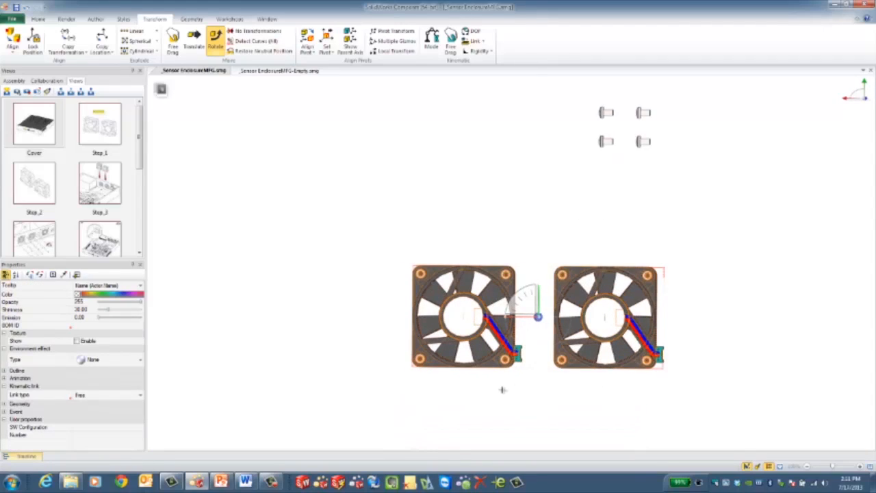
ctrl+click(474, 354)
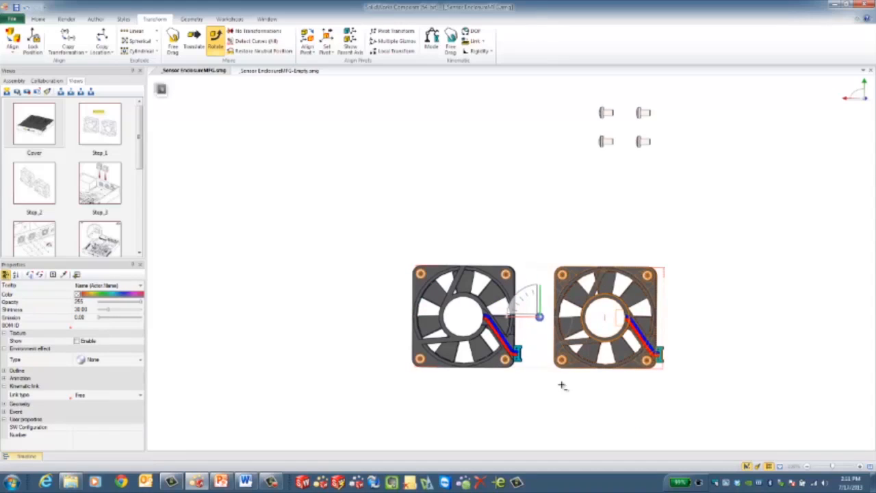
ctrl+click(595, 354)
right_click(555, 407)
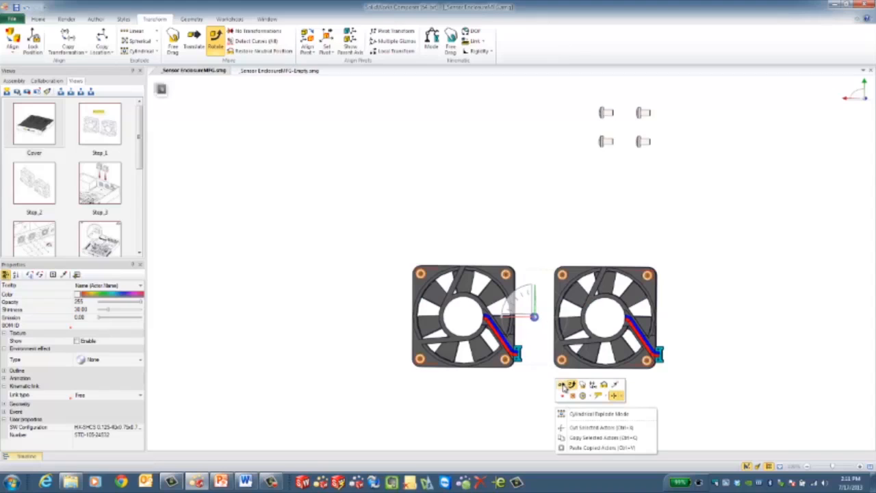
click(563, 386)
drag(531, 275, 535, 157)
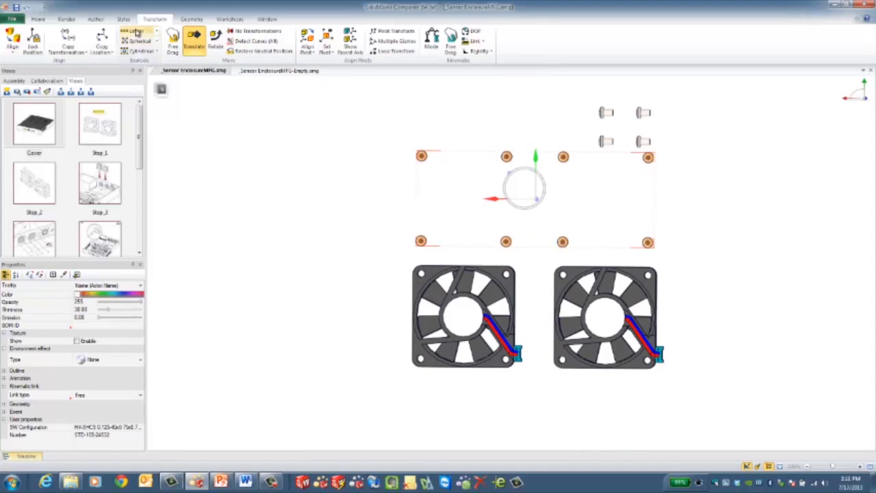
Reduce the vertical spacing between the two rows of socket head cap screws with a Cylindrical explode.
click(141, 51)
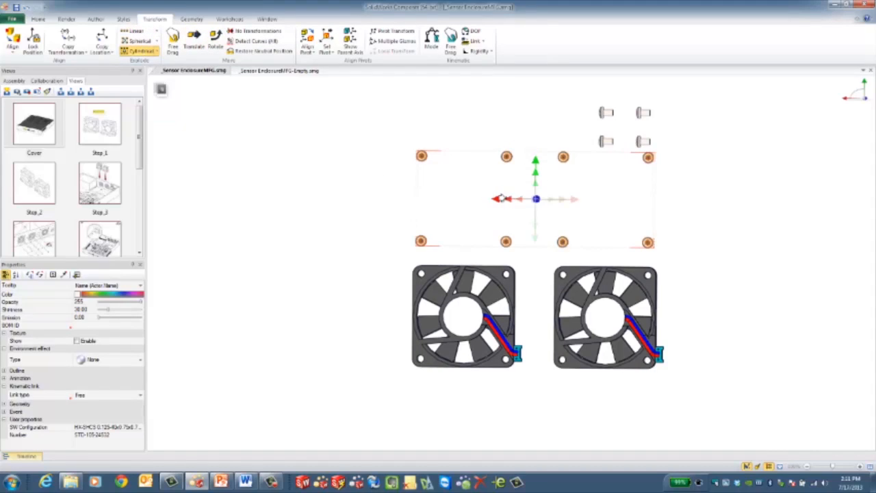
drag(500, 198, 522, 190)
drag(493, 242, 489, 252)
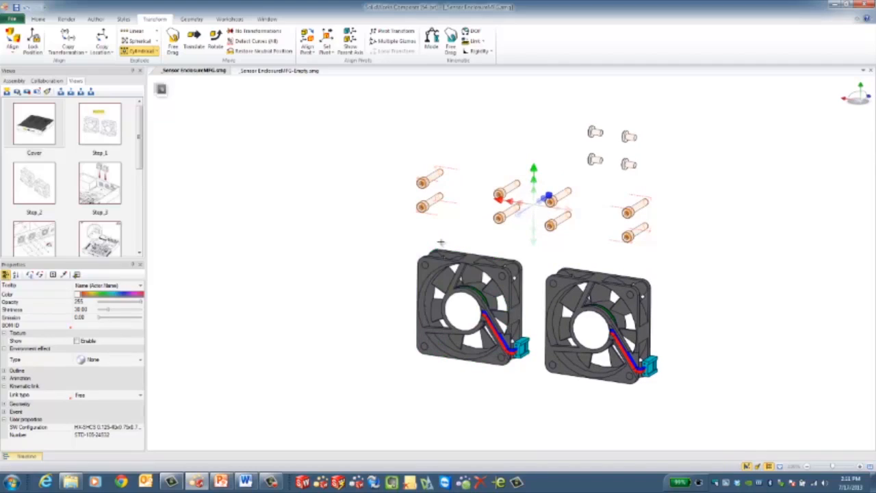
Rotate the eight socket head cap screws, each about its own pivot using Multiple Gizmos, so they lie sideways across the fans' front.
right_click(441, 242)
click(459, 231)
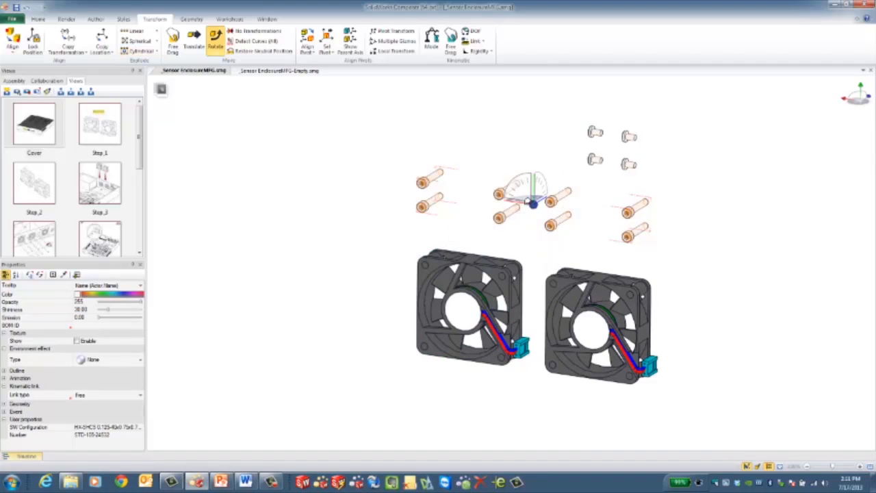
mouse_move(553, 207)
mouse_down()
mouse_move(505, 199)
mouse_move(532, 201)
mouse_move(531, 225)
mouse_move(555, 215)
mouse_up()
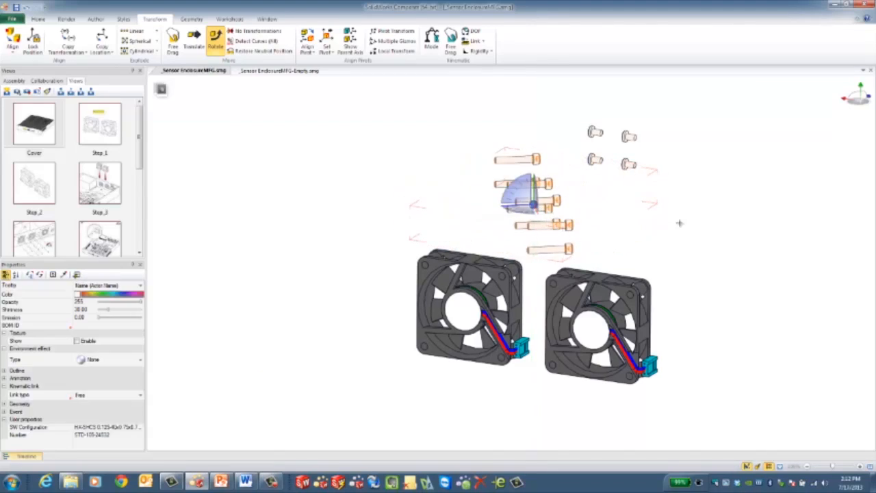
key(ctrl+z)
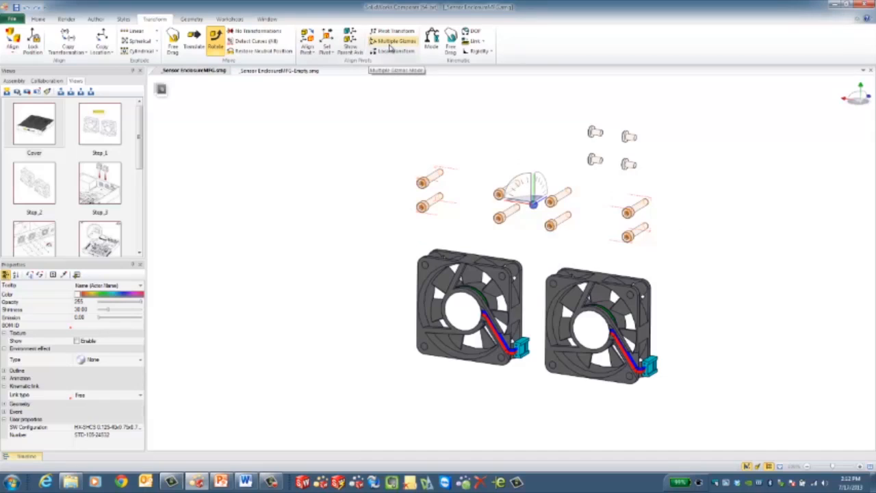
click(390, 41)
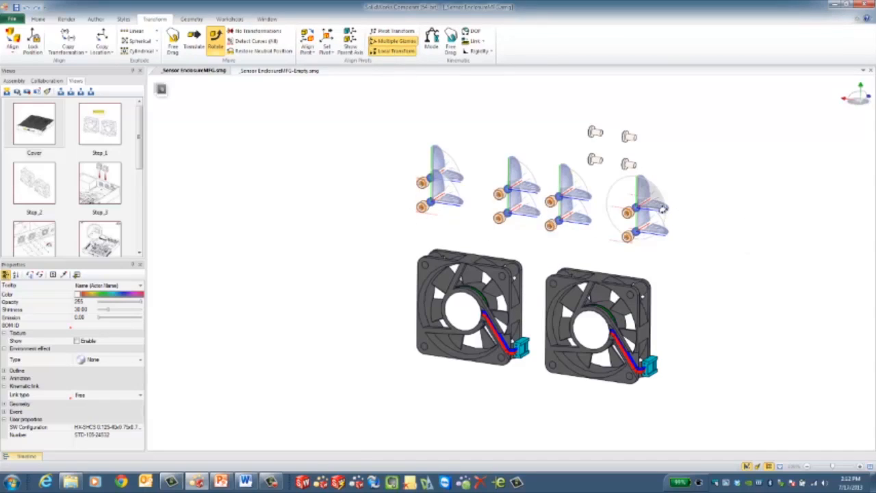
drag(647, 215, 614, 212)
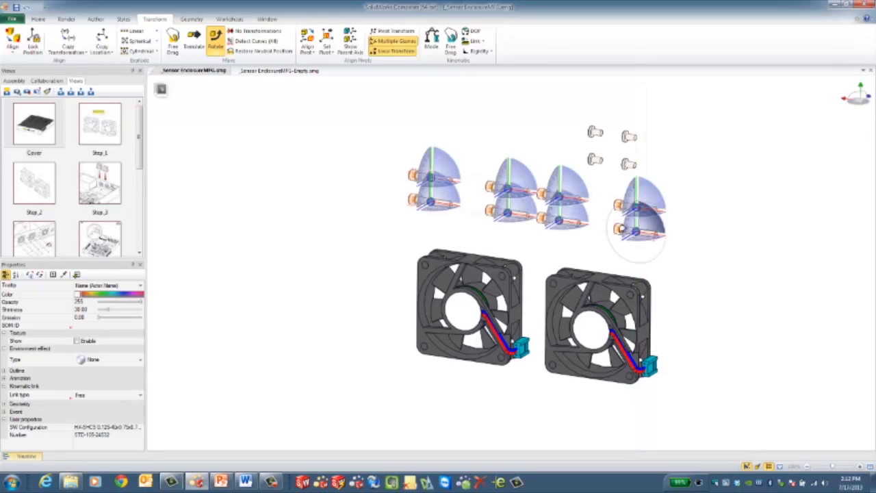
click(699, 257)
Align the head face of the two outermost screws above the first fan with that fan's outer side face, Plane to Plane.
mouse_move(700, 257)
right_down()
mouse_move(728, 247)
mouse_move(712, 246)
right_up()
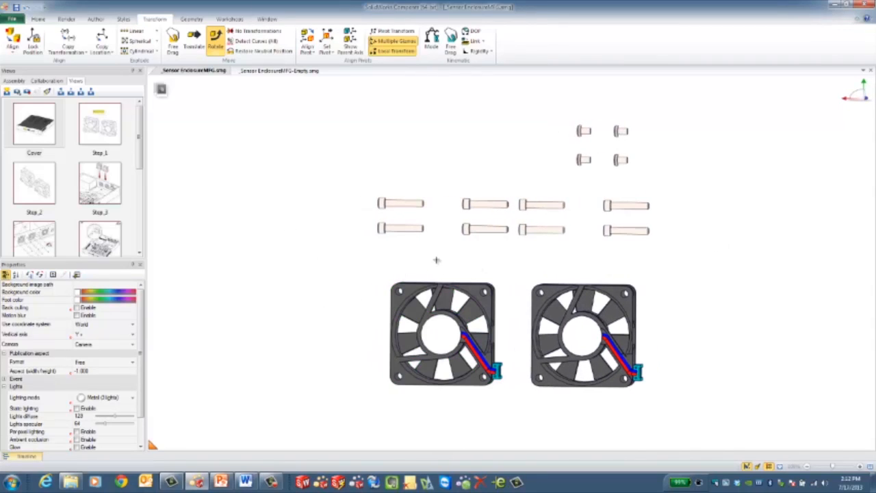
scroll(490, 253, up, 2)
scroll(491, 250, down, 1)
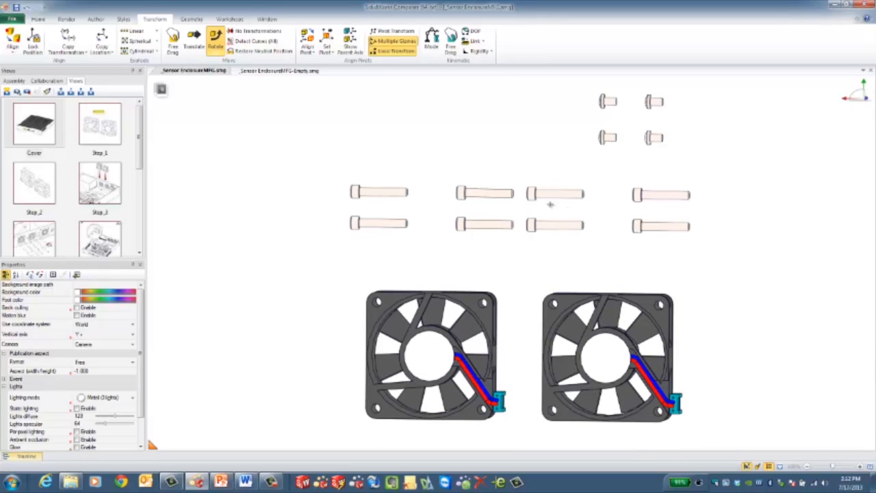
drag(419, 248, 309, 286)
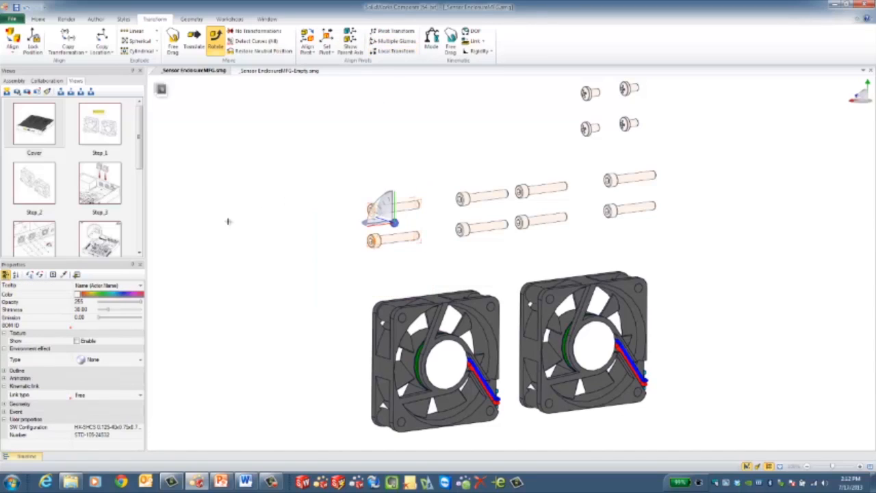
click(12, 46)
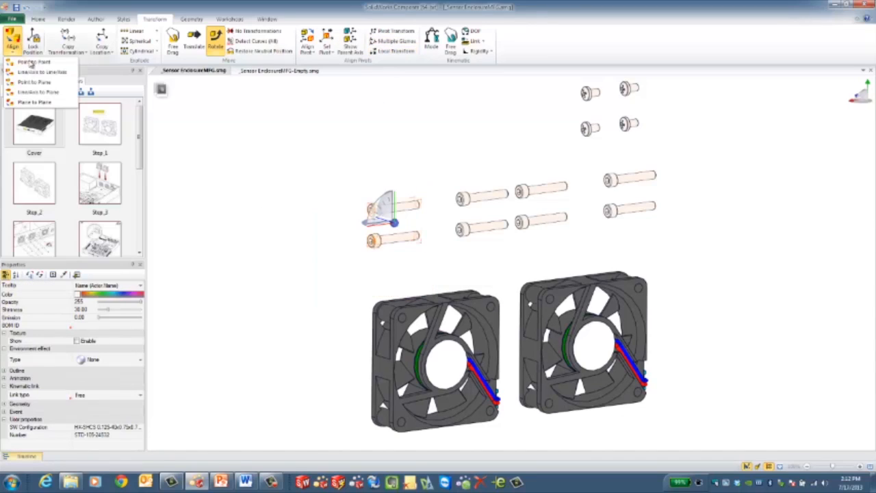
click(41, 103)
scroll(383, 301, up, 4)
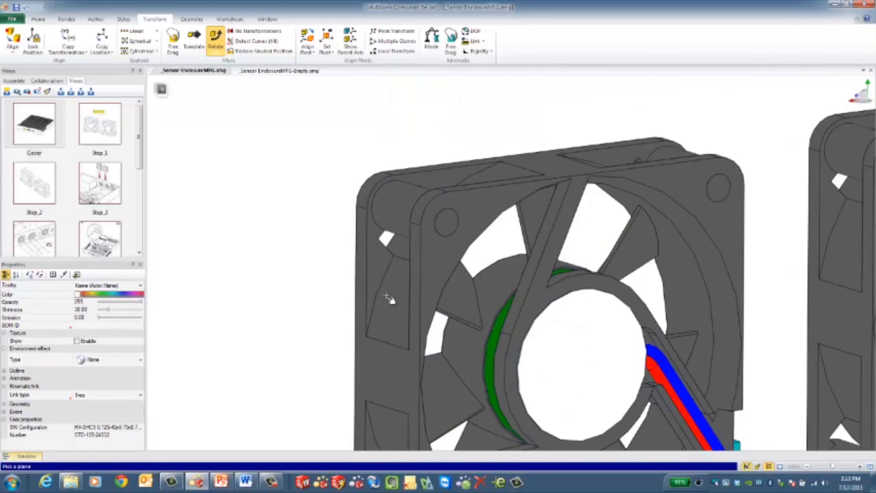
scroll(391, 297, down, 2)
scroll(449, 156, up, 2)
scroll(368, 180, up, 2)
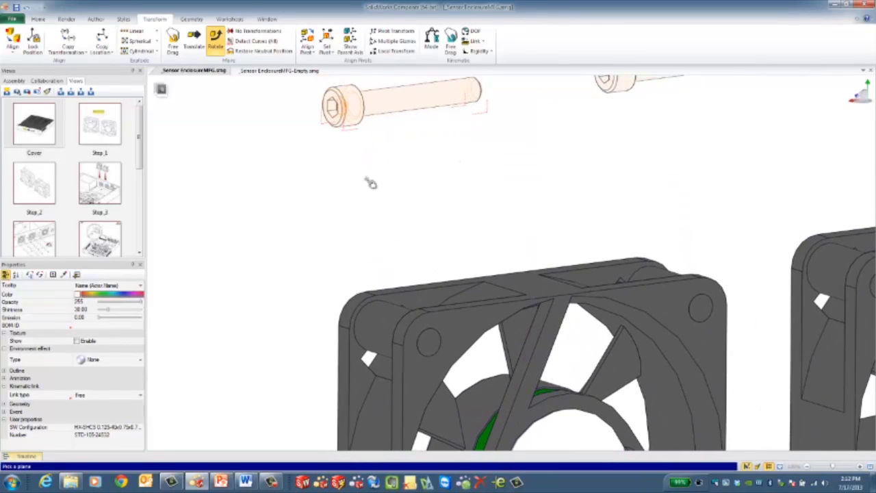
click(336, 122)
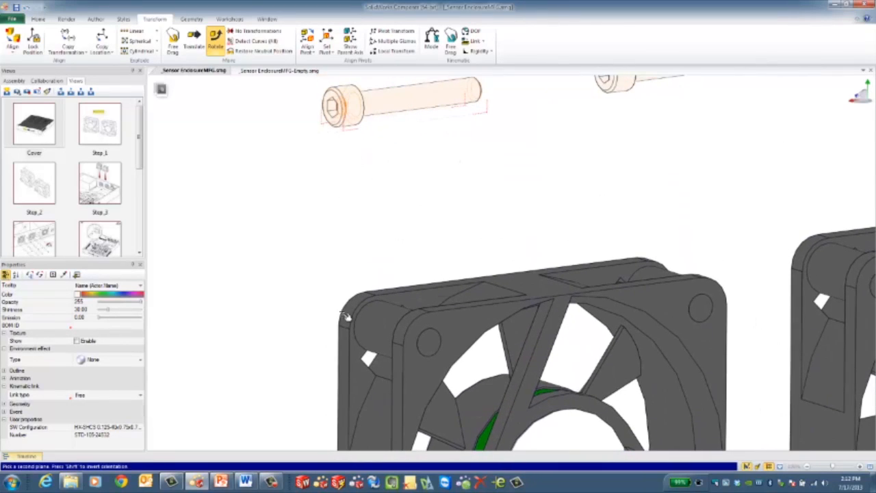
click(344, 342)
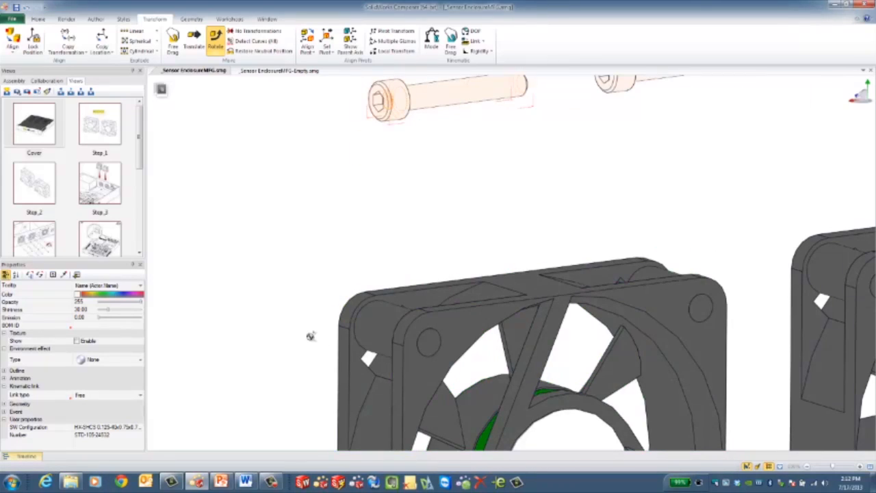
scroll(312, 336, down, 3)
Align the tip face of the two outermost socket head cap screws above the second fan with its outer side face, Plane to Plane.
click(702, 230)
drag(697, 137, 605, 230)
right_click(524, 262)
click(547, 269)
right_drag(722, 294, 617, 312)
scroll(614, 313, up, 3)
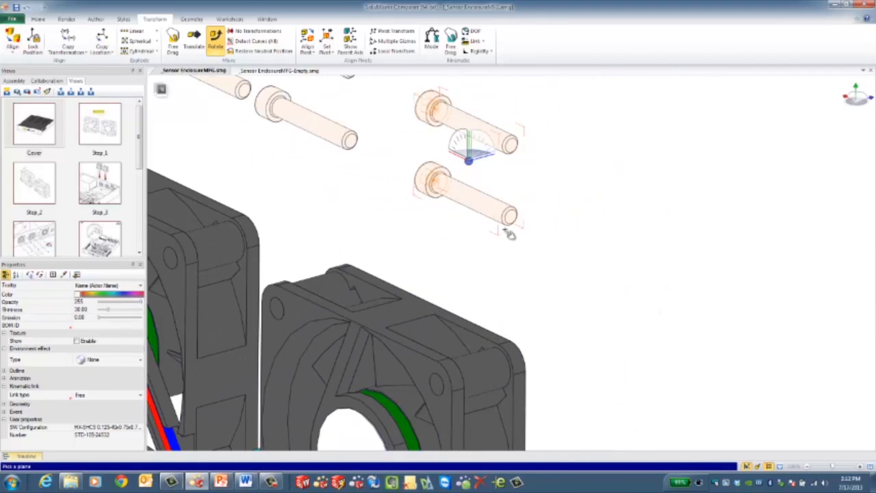
click(512, 219)
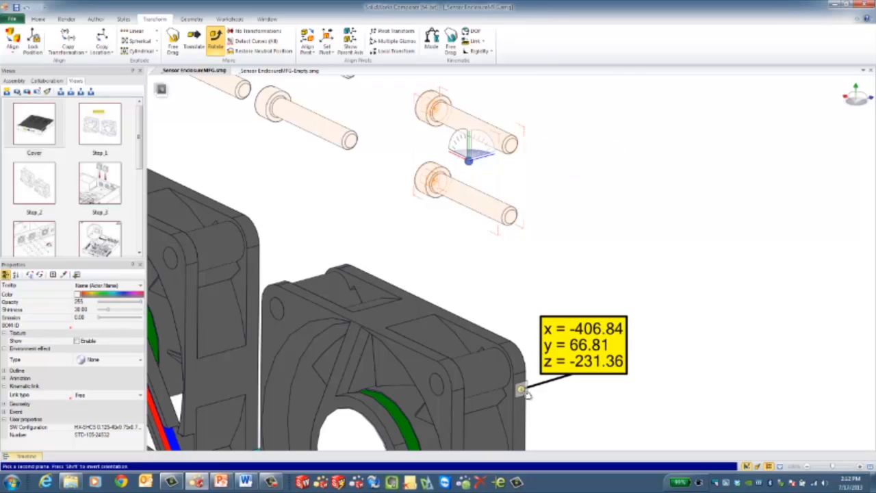
click(521, 390)
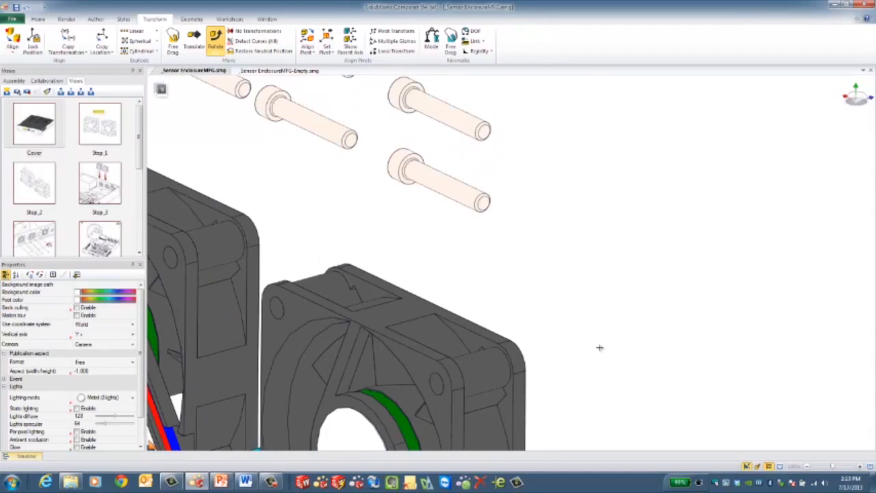
scroll(601, 351, down, 5)
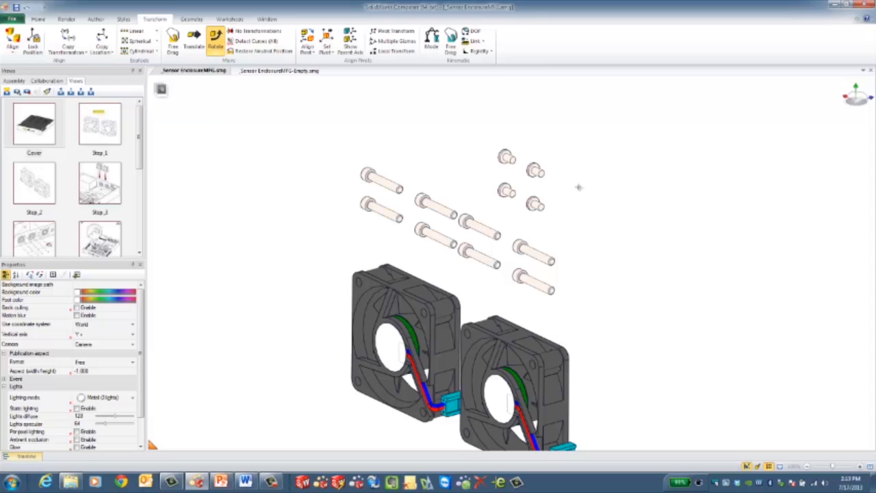
Align the tip face of the two outer pan head screws with the second fan's outer side face, Plane to Plane.
right_drag(580, 187, 622, 172)
drag(579, 143, 512, 217)
right_drag(580, 228, 546, 232)
scroll(546, 231, up, 4)
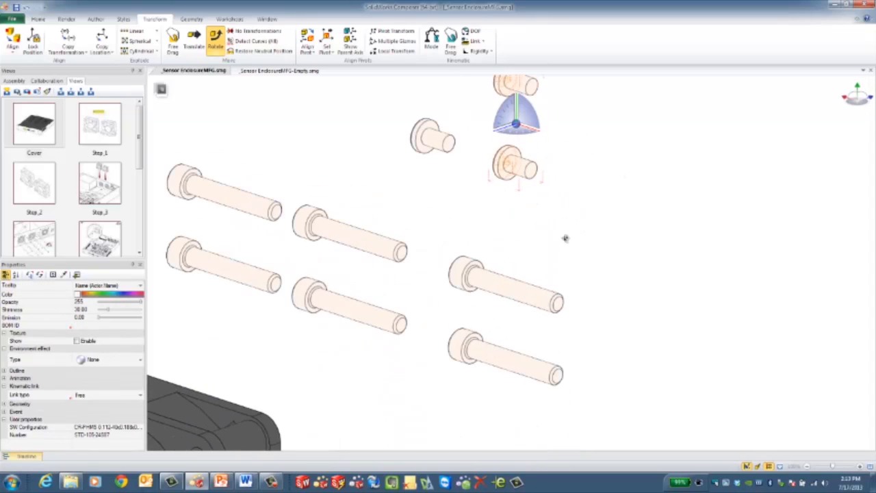
right_click(582, 251)
click(602, 257)
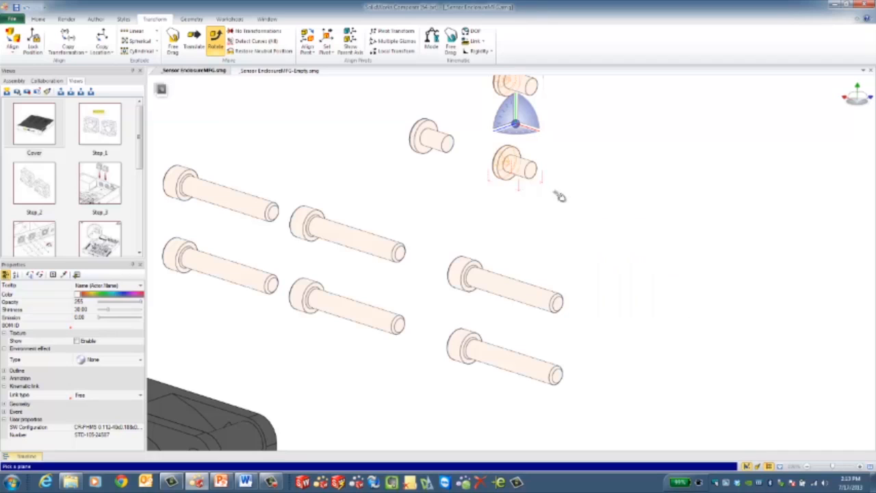
click(528, 176)
scroll(636, 348, down, 3)
scroll(636, 362, down, 2)
scroll(630, 369, up, 5)
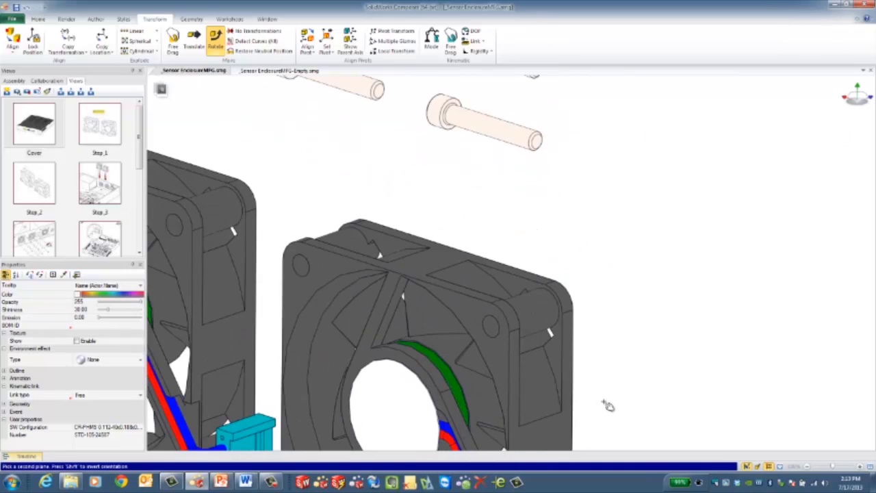
click(565, 430)
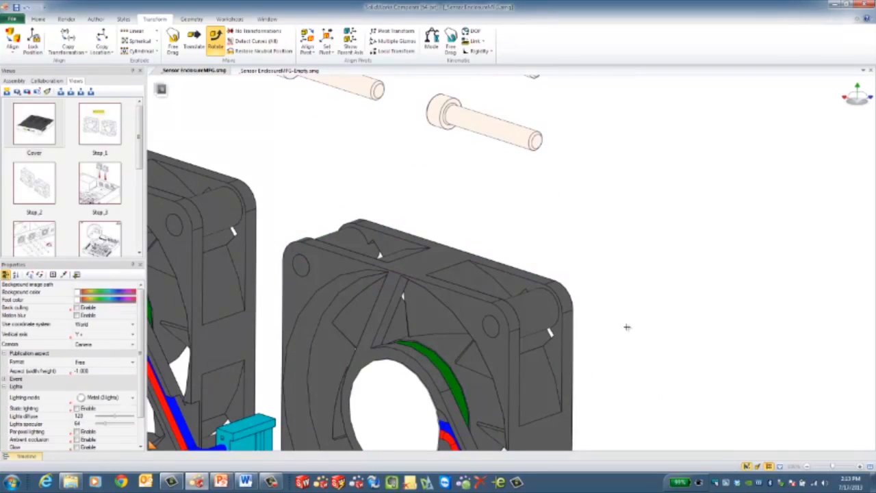
Orient the view straight onto the front of the fans and centre both fans and all the screws.
scroll(629, 333, down, 3)
scroll(630, 333, down, 2)
middle_drag(630, 335, 602, 337)
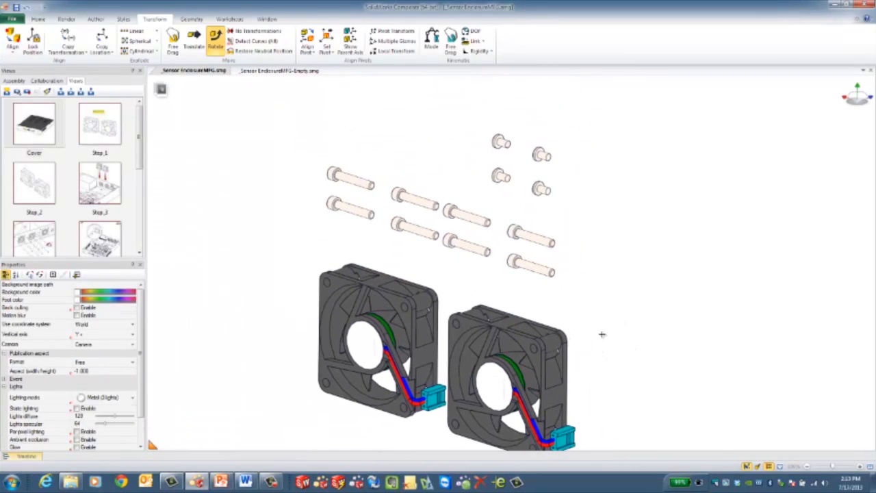
right_drag(602, 337, 635, 317)
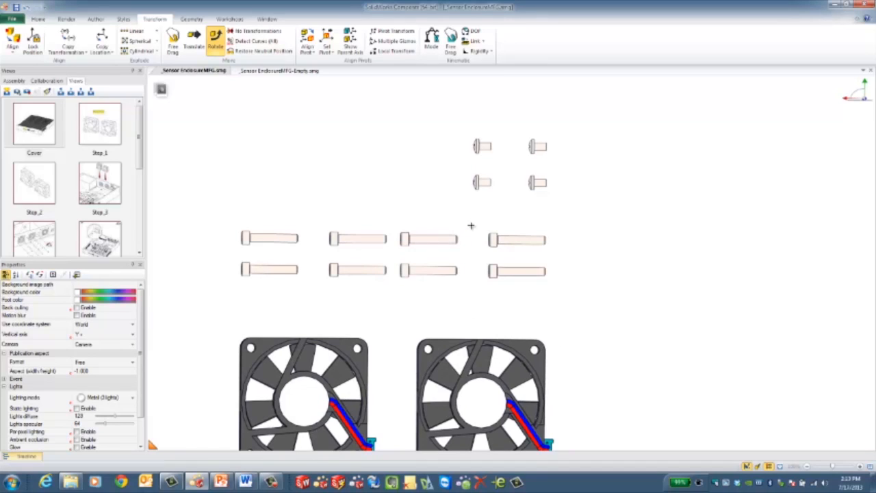
scroll(463, 289, down, 1)
middle_drag(464, 290, 523, 266)
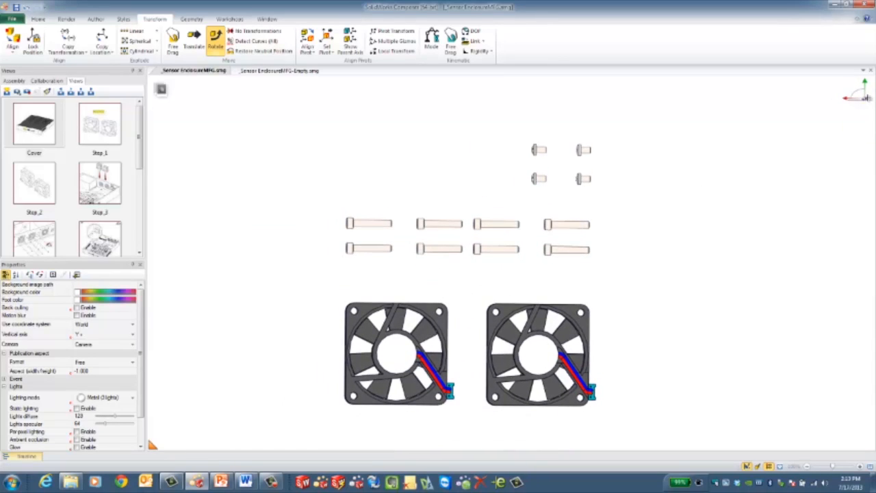
click(856, 99)
click(856, 99)
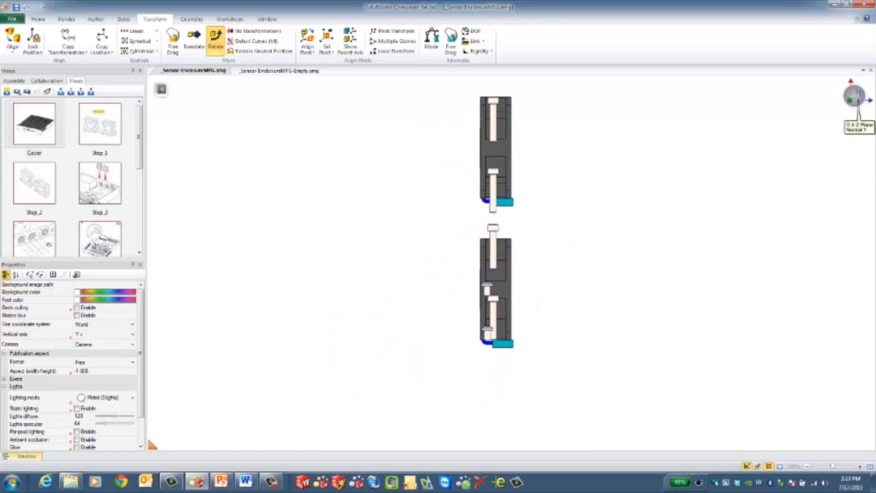
click(854, 97)
click(849, 98)
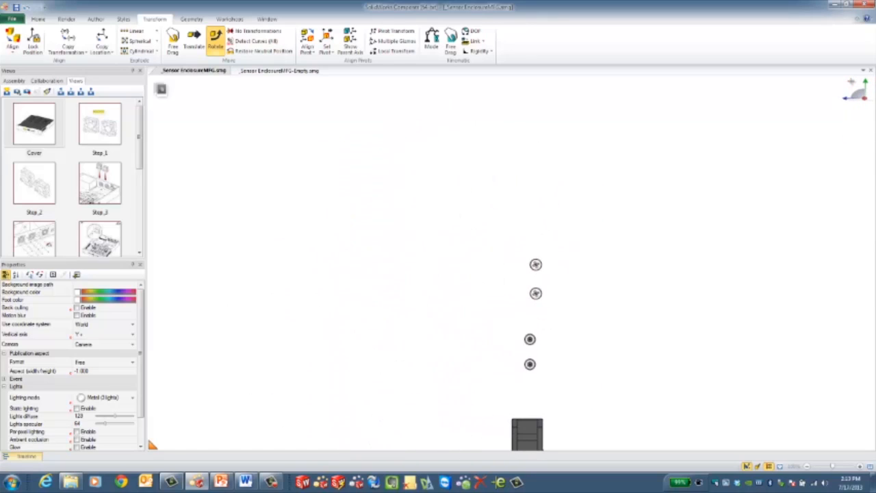
click(845, 101)
right_drag(663, 276, 687, 252)
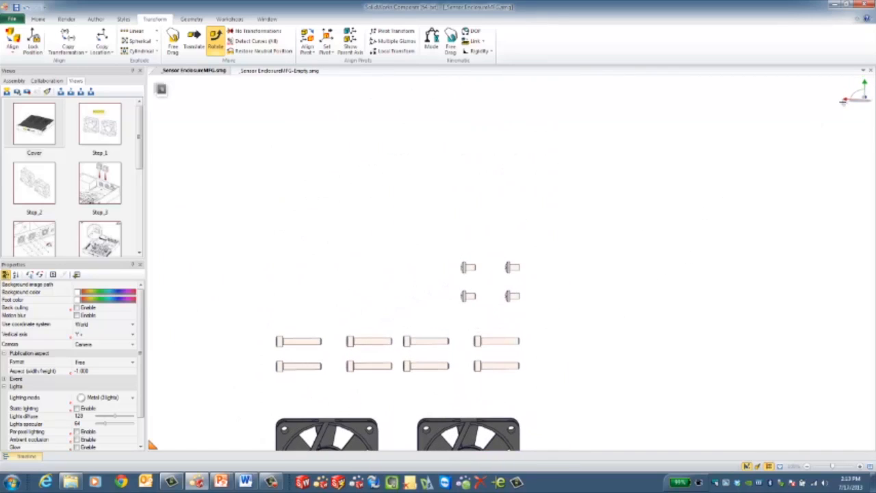
click(859, 96)
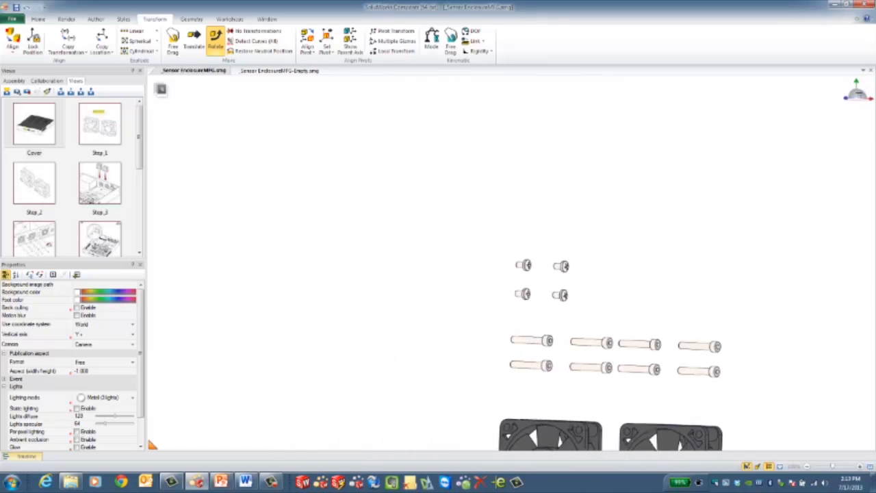
scroll(573, 387, down, 8)
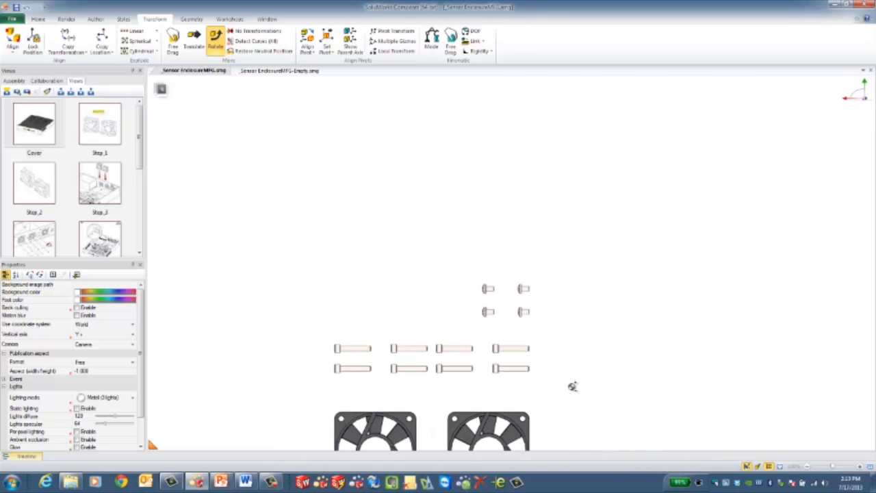
scroll(541, 441, up, 8)
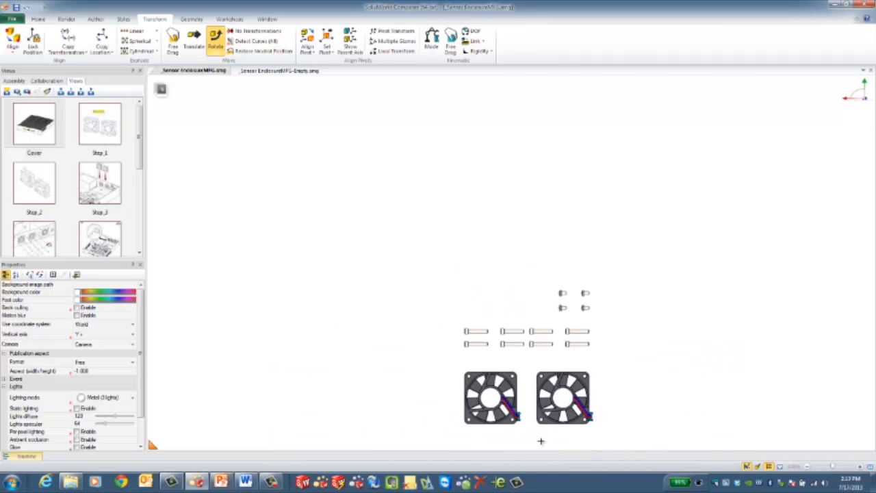
scroll(697, 388, up, 2)
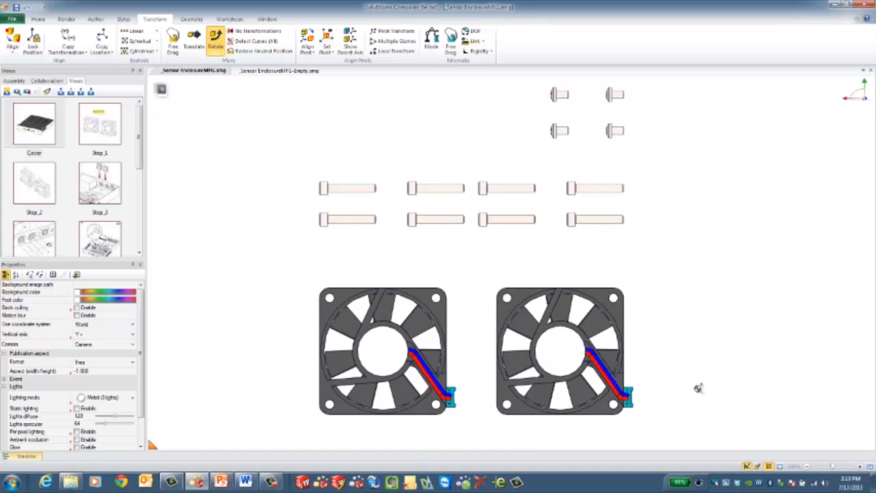
scroll(698, 388, down, 2)
middle_drag(699, 388, 607, 326)
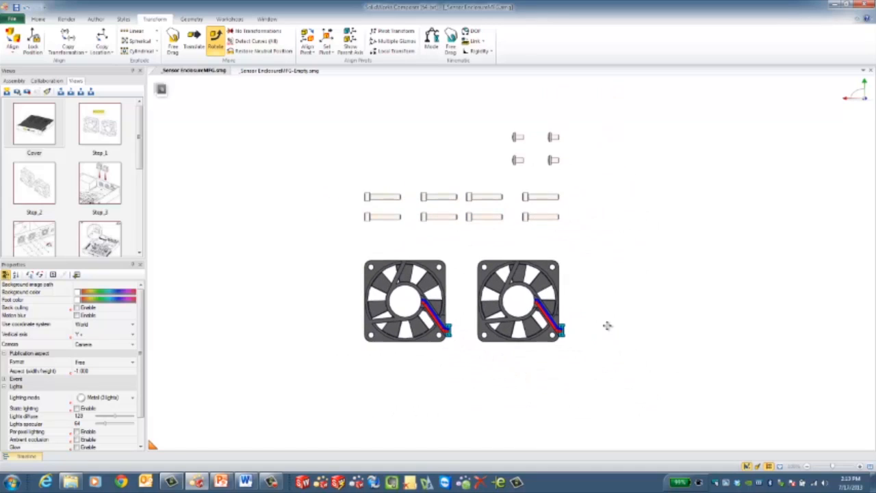
Set the render mode to Silhouette and select both fans and all the screws.
click(66, 19)
click(13, 40)
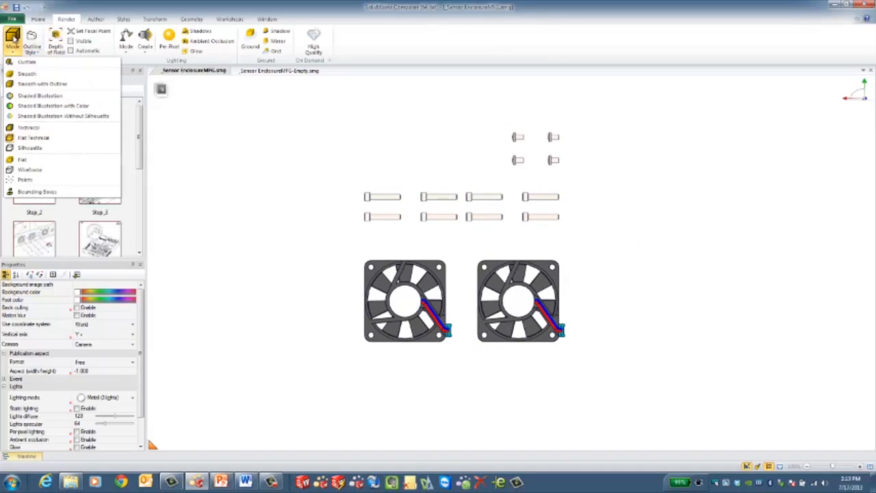
click(29, 148)
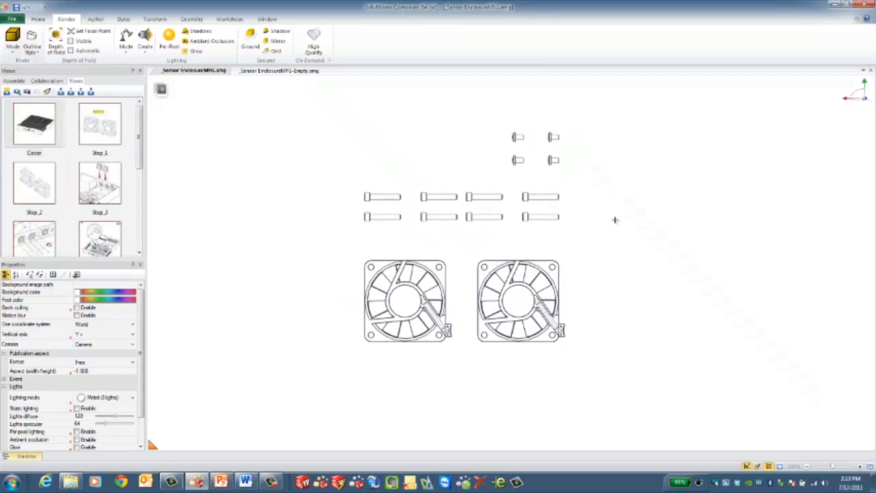
drag(607, 117, 333, 384)
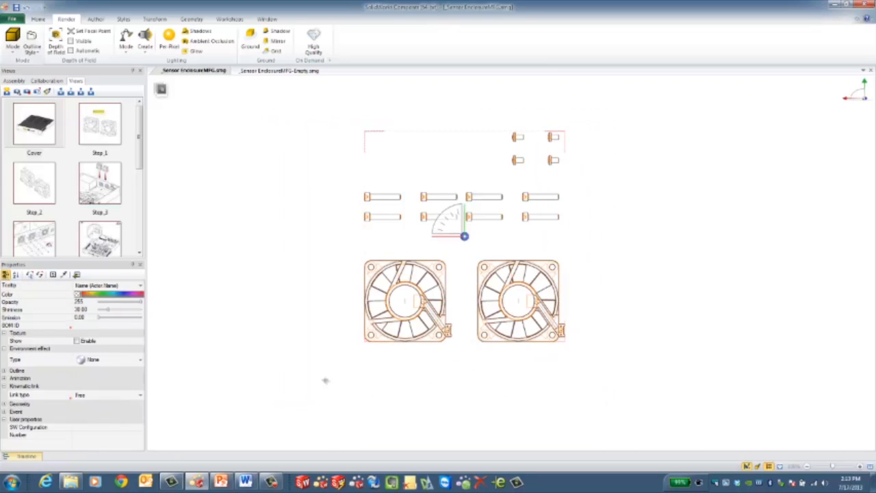
Generate BOM IDs for the visible geometry and add the part callouts and the BOM table to the view.
click(226, 19)
click(160, 43)
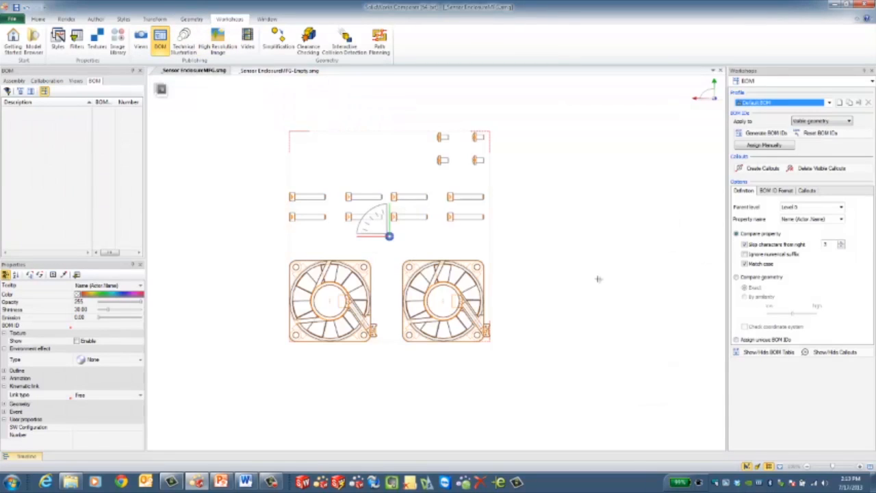
click(765, 134)
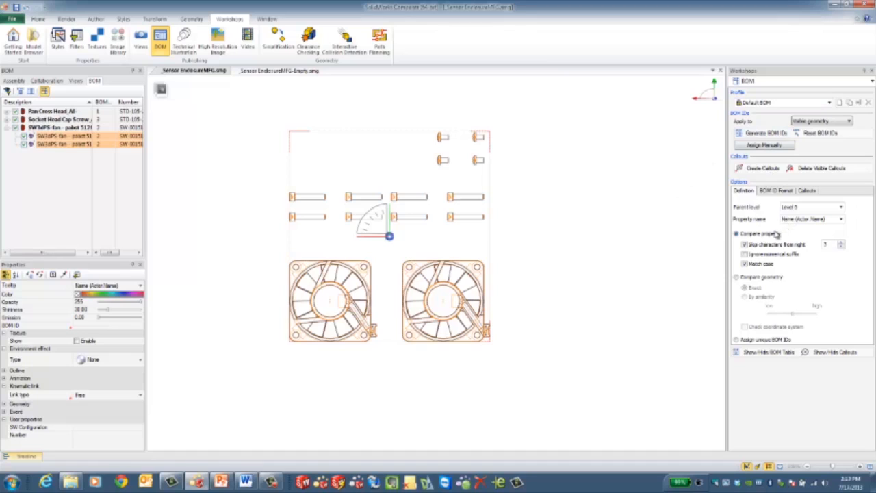
click(765, 169)
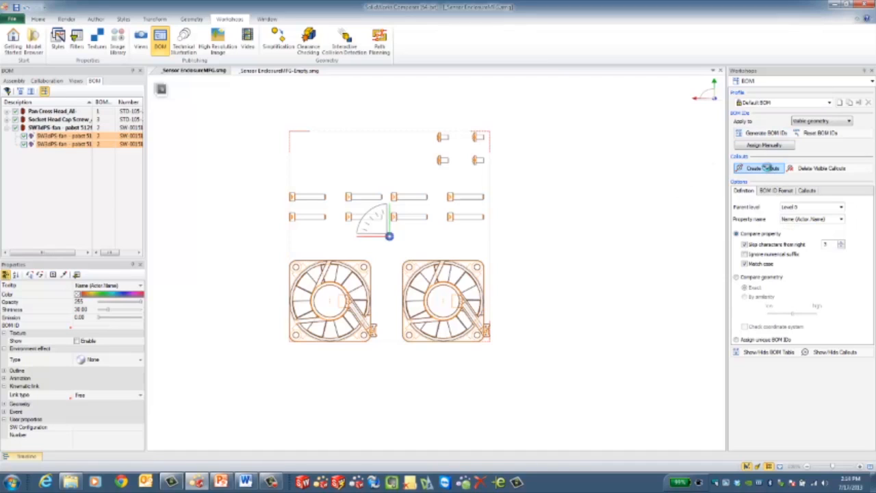
click(768, 353)
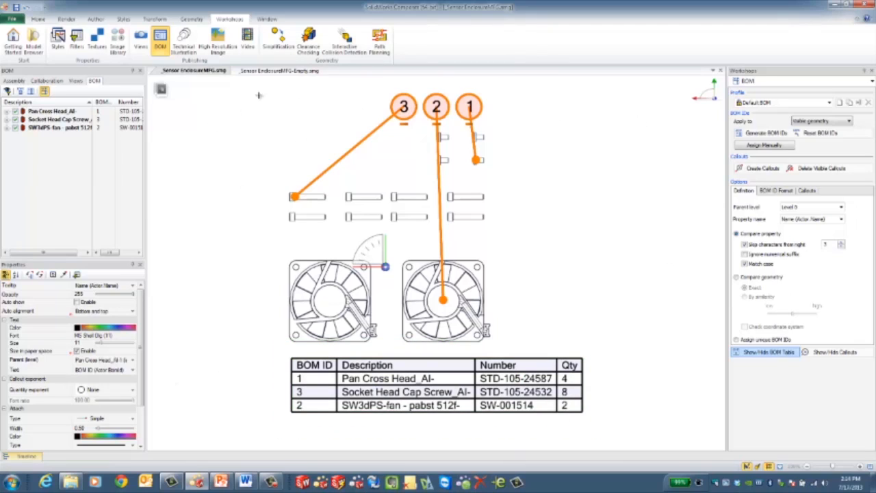
Line up the three callouts with Right auto alignment, switch them to Free 2D and shift them slightly upward.
click(105, 312)
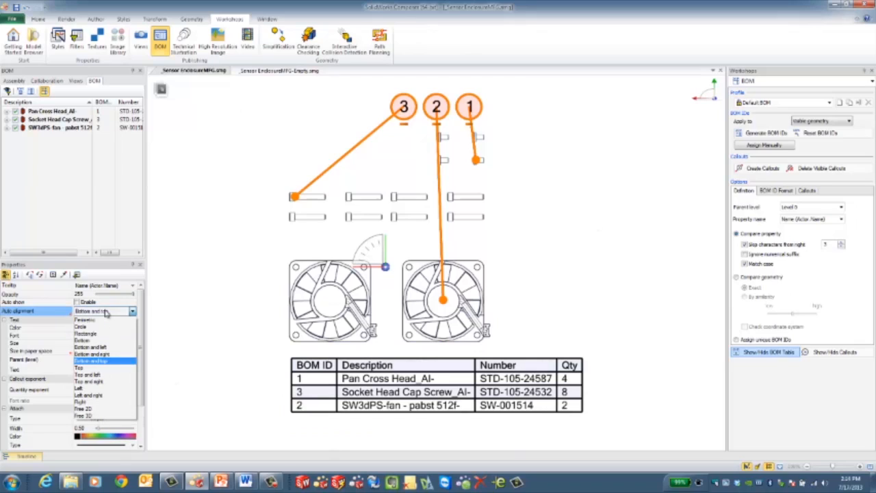
click(104, 404)
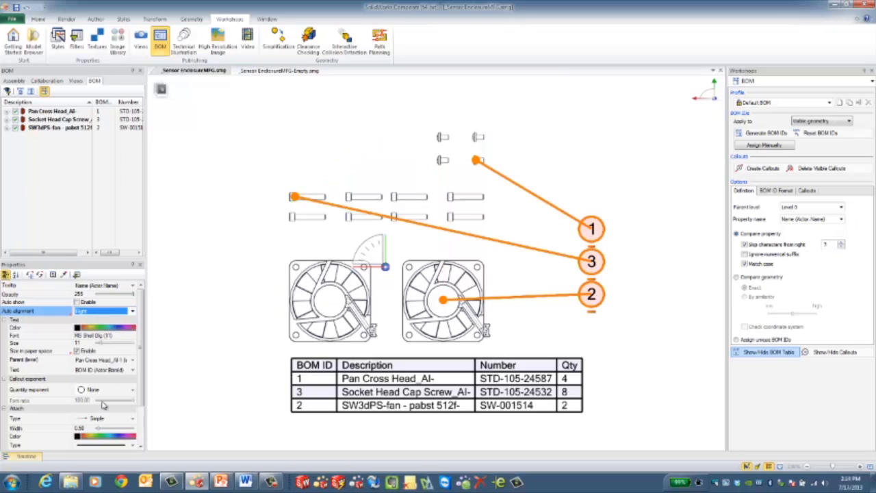
click(96, 312)
click(95, 410)
drag(601, 224, 595, 201)
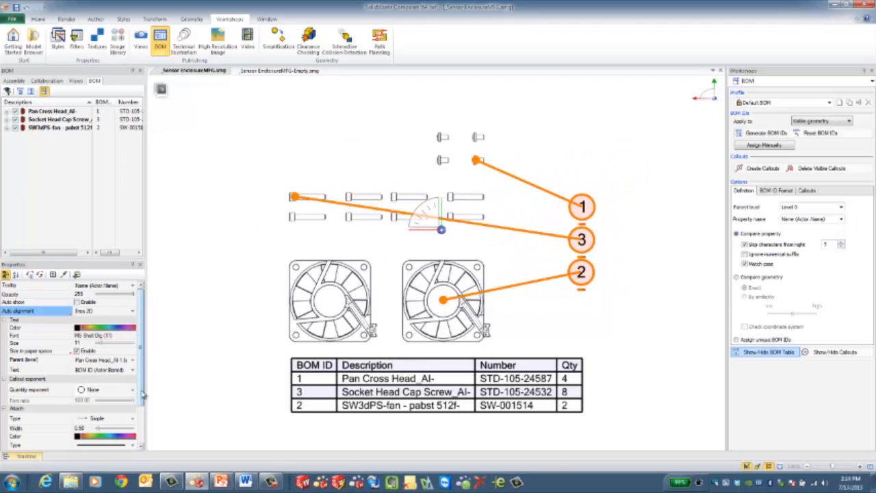
Set the attach end of the three callouts to Bold arrow, after trying Thin arrow, and deselect them.
scroll(117, 376, down, 3)
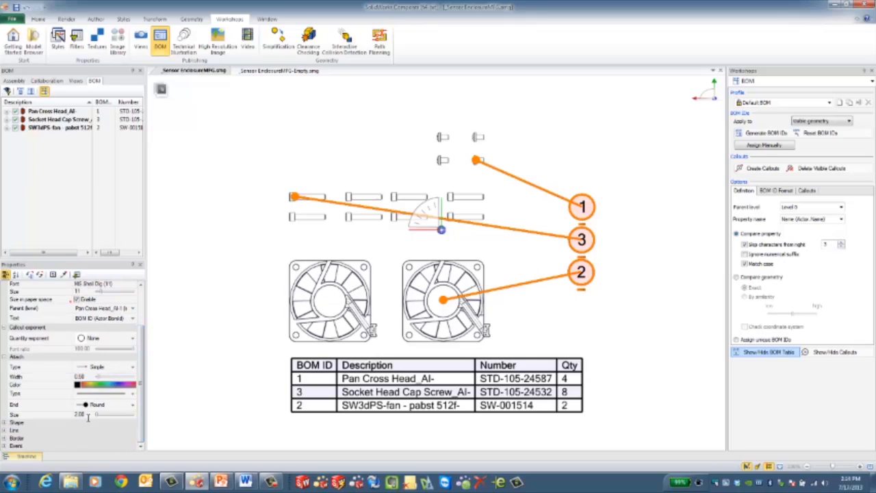
click(103, 406)
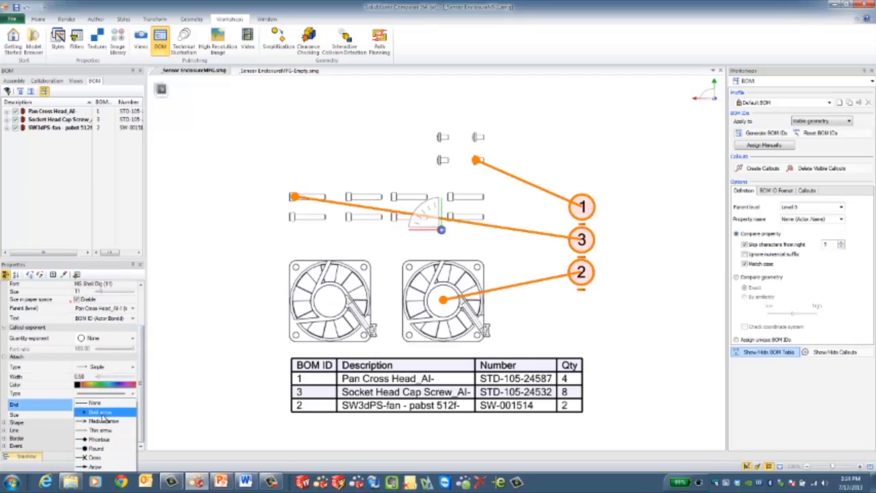
click(104, 431)
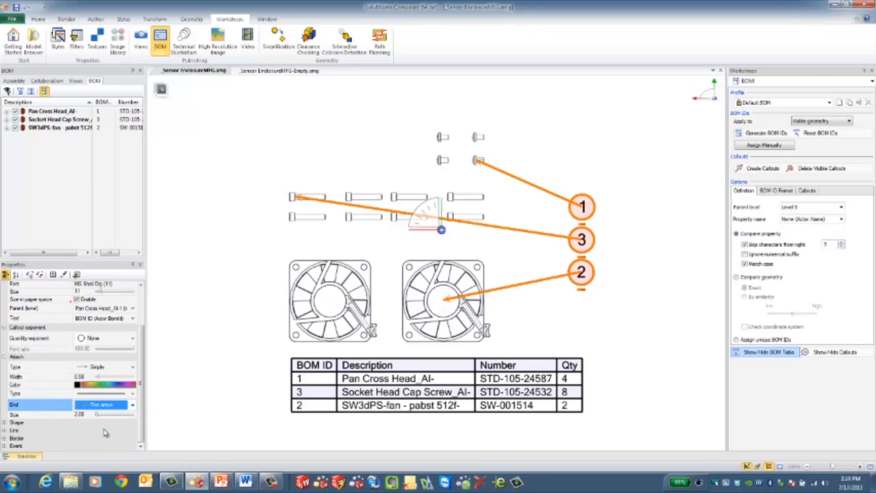
click(103, 404)
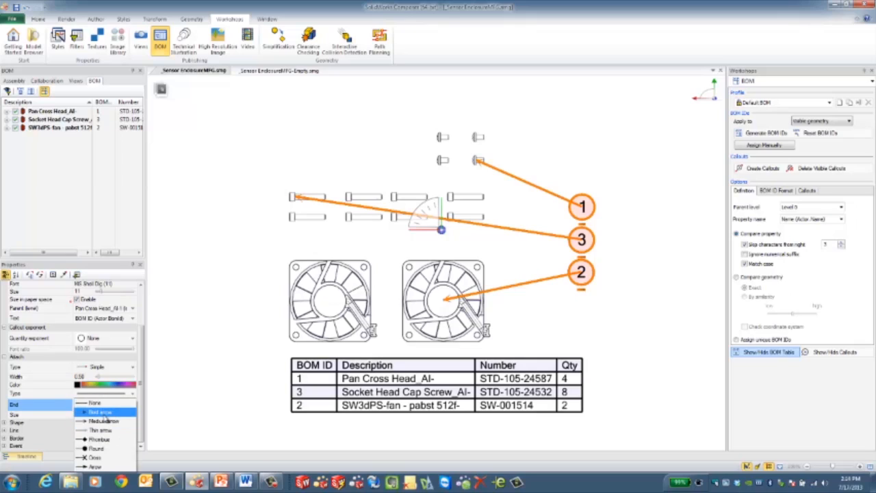
click(104, 415)
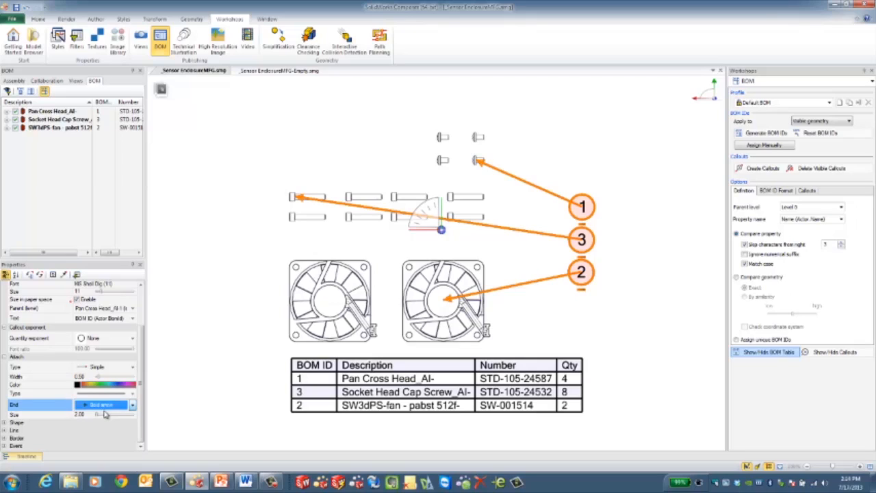
click(583, 162)
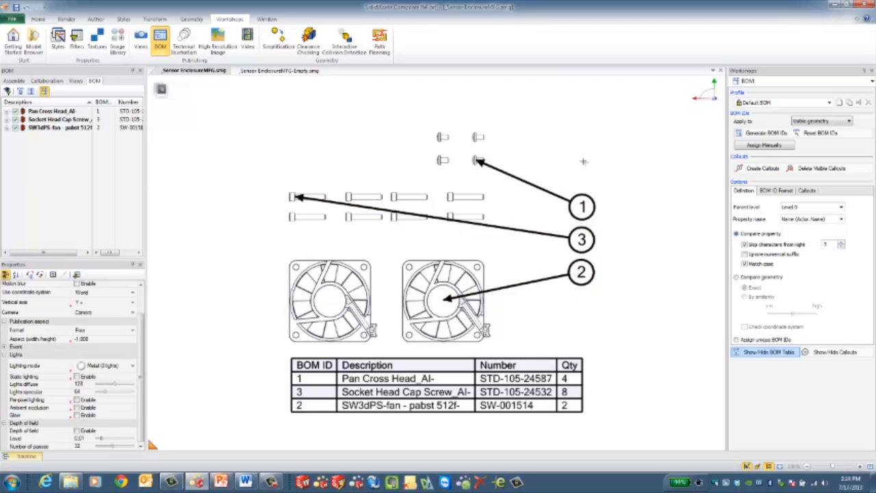
Move callout 3's arrow tip to the nearest lower socket head cap screw and callout 2's tip to the second fan's outer edge.
middle_drag(567, 160, 592, 130)
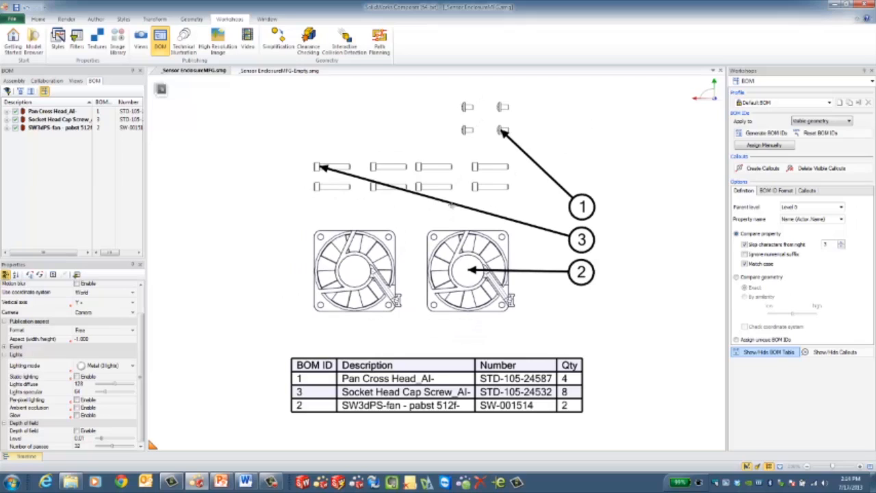
click(319, 167)
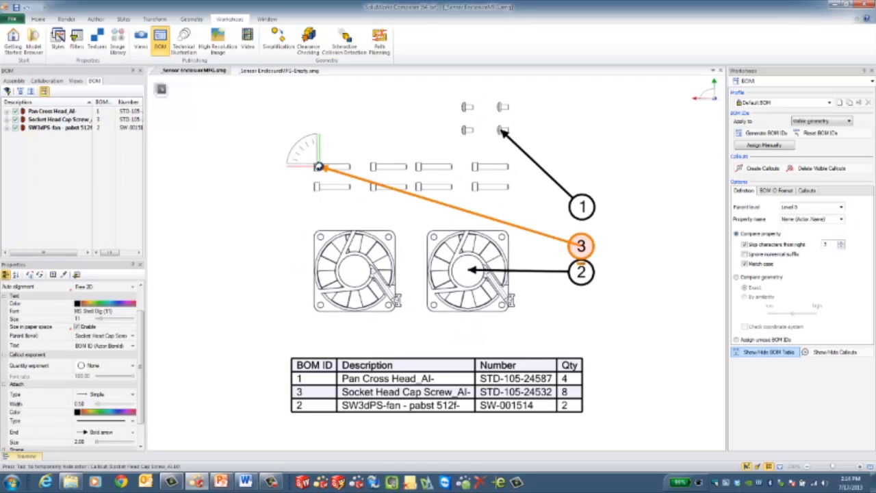
drag(319, 168, 504, 190)
drag(470, 268, 510, 250)
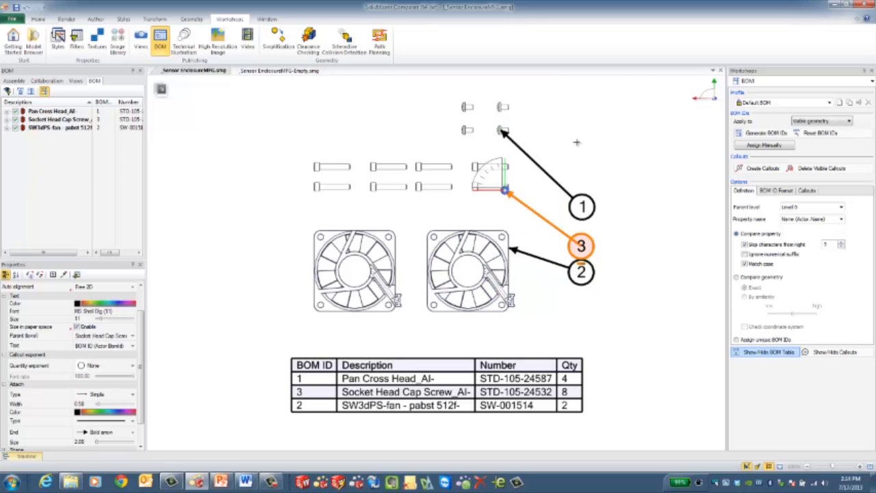
Spread the callout balloons by moving balloon 3 outward and balloon 1 up beside the pan head screws.
drag(587, 240, 620, 246)
click(623, 219)
drag(582, 207, 623, 165)
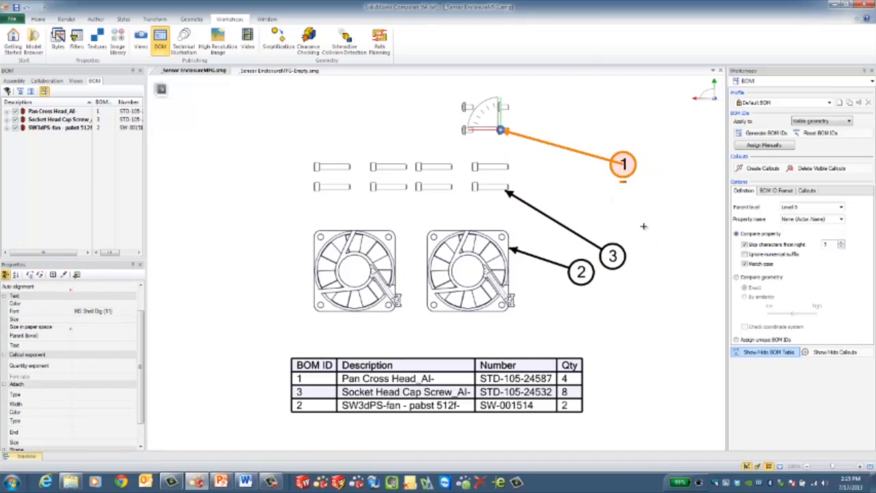
click(644, 226)
Draw a vertical magnetic line beside the callouts, snap all three balloons onto it and tilt its upper end toward the parts.
click(95, 19)
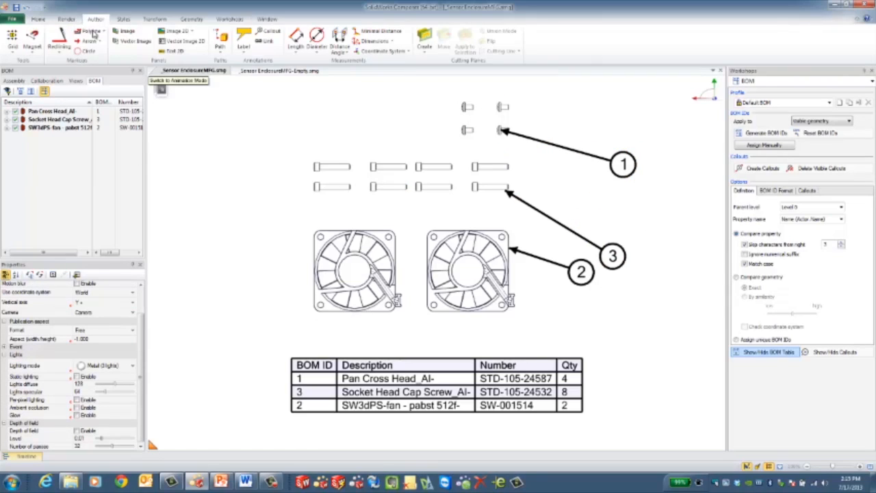
click(33, 39)
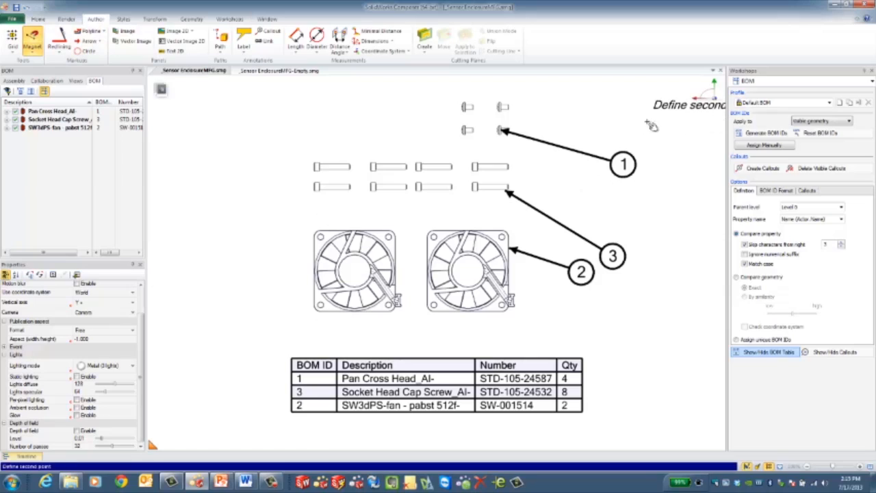
click(647, 353)
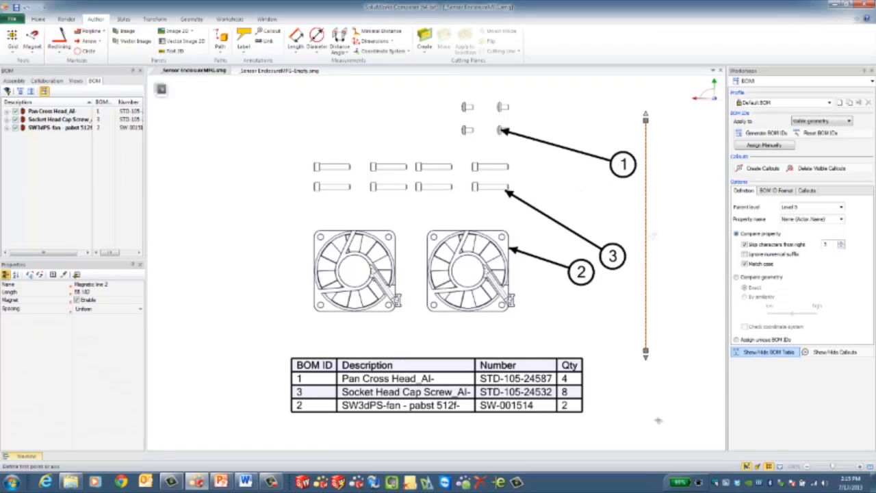
drag(648, 326, 608, 321)
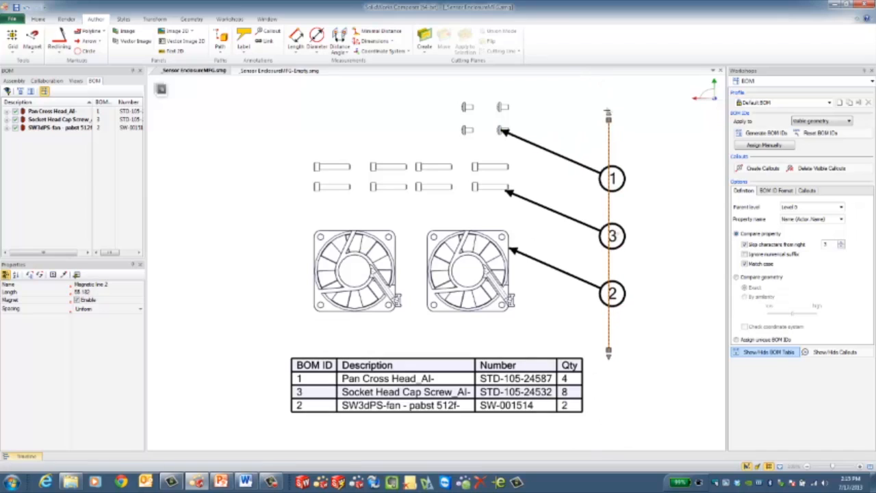
drag(606, 114, 579, 97)
click(670, 231)
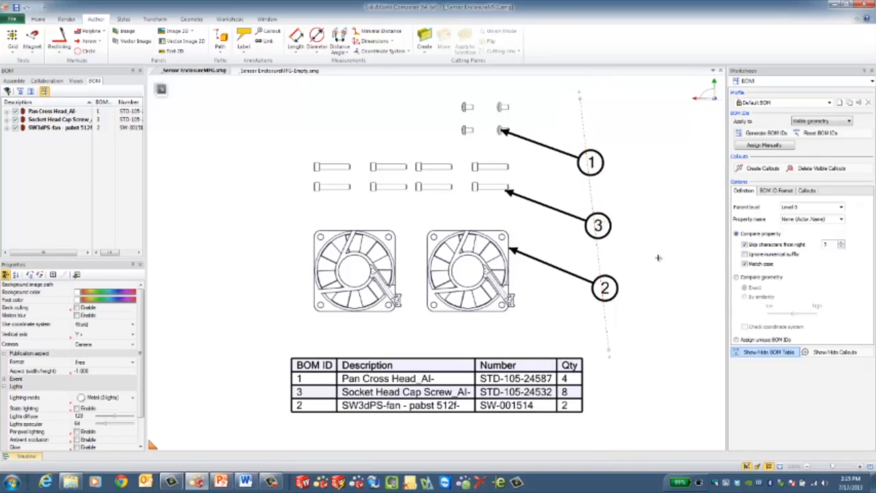
Save the finished fan BOM layout as a new view and check it by switching to Step_10 and back.
middle_drag(647, 271, 657, 274)
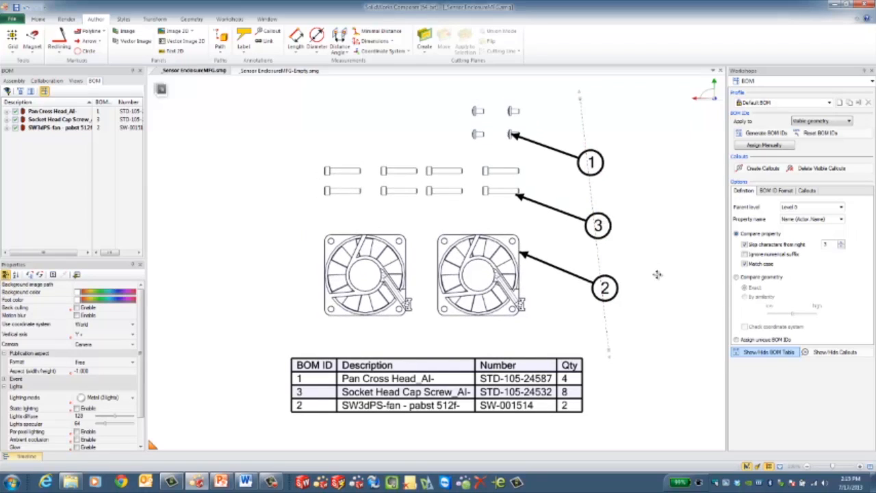
click(72, 80)
click(7, 91)
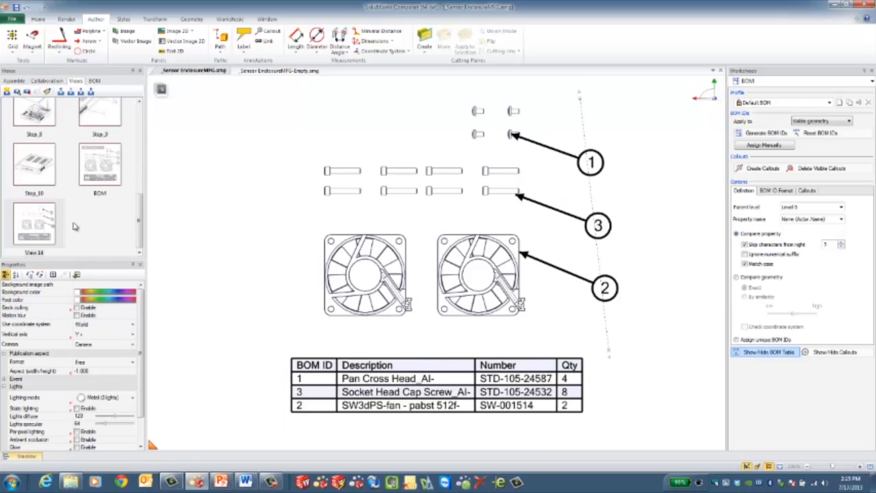
click(27, 159)
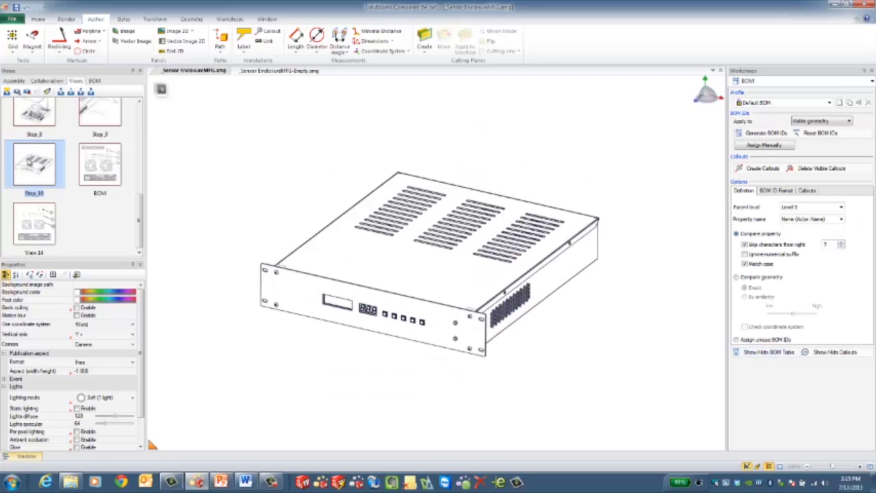
click(36, 222)
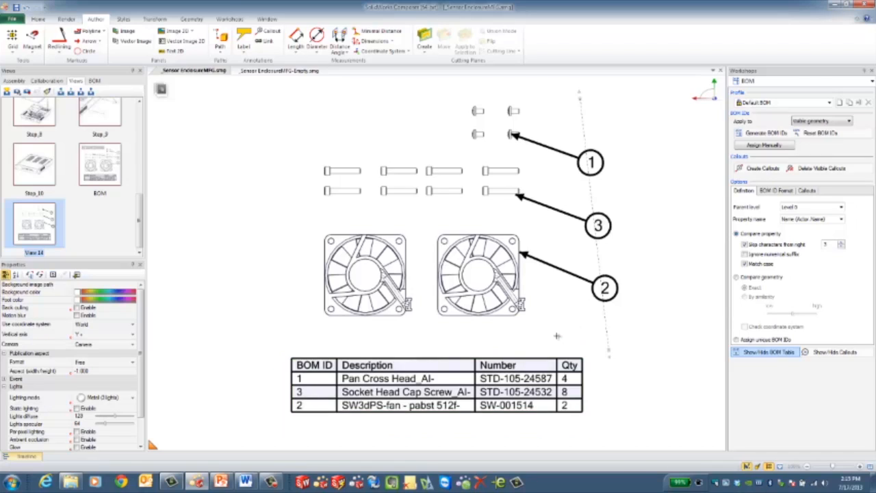
Switch to the PowerPoint presentation.
click(222, 484)
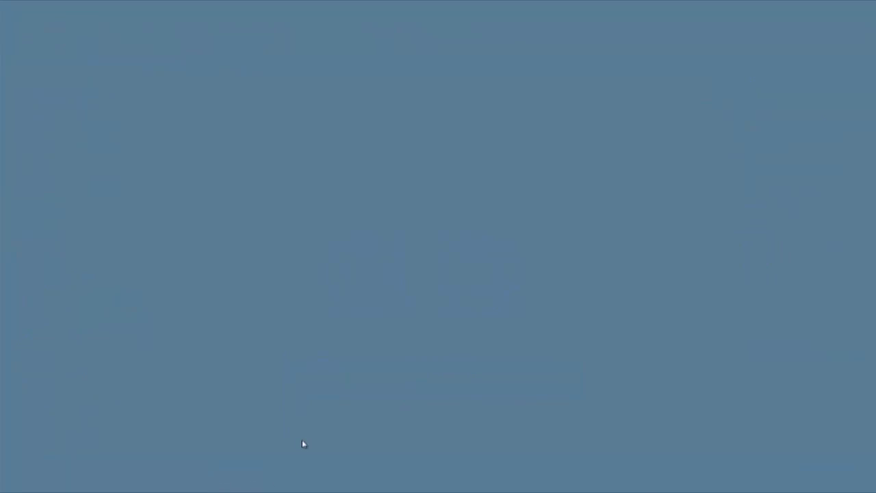